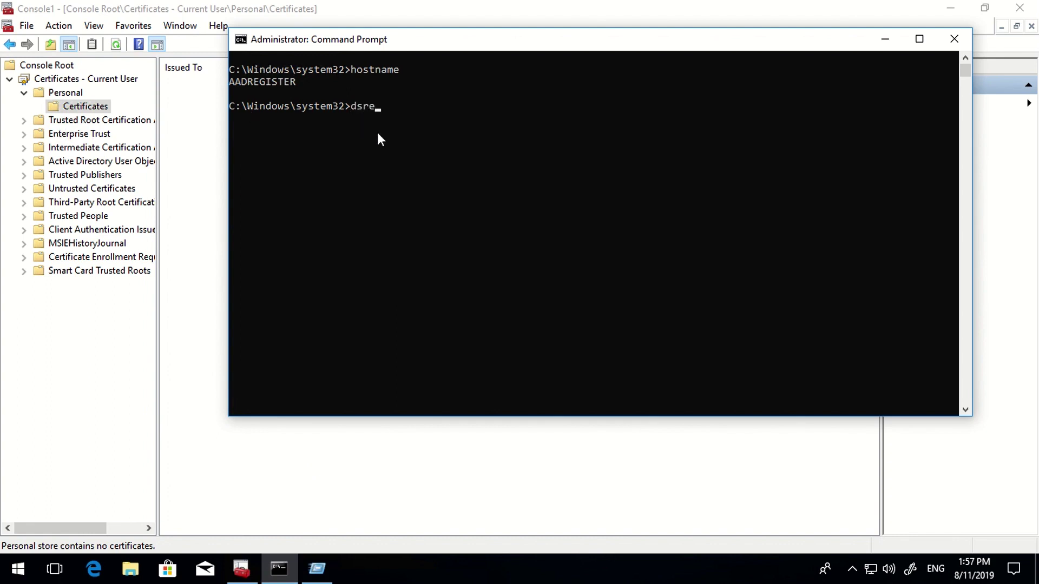
- Run dsregcmd /status in the Command Prompt to check device registration
type("dsregcmd status")
key("Left")
type("/")
key("Return")
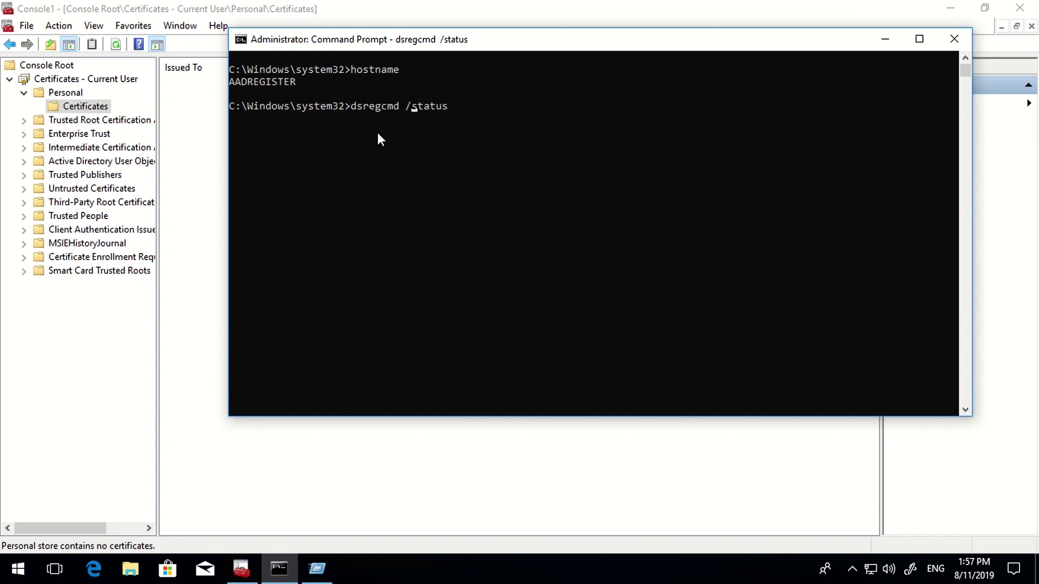
- Maximize the console and highlight the AzureAdJoined : NO and WorkplaceJoined : NO lines
double_click(324, 43)
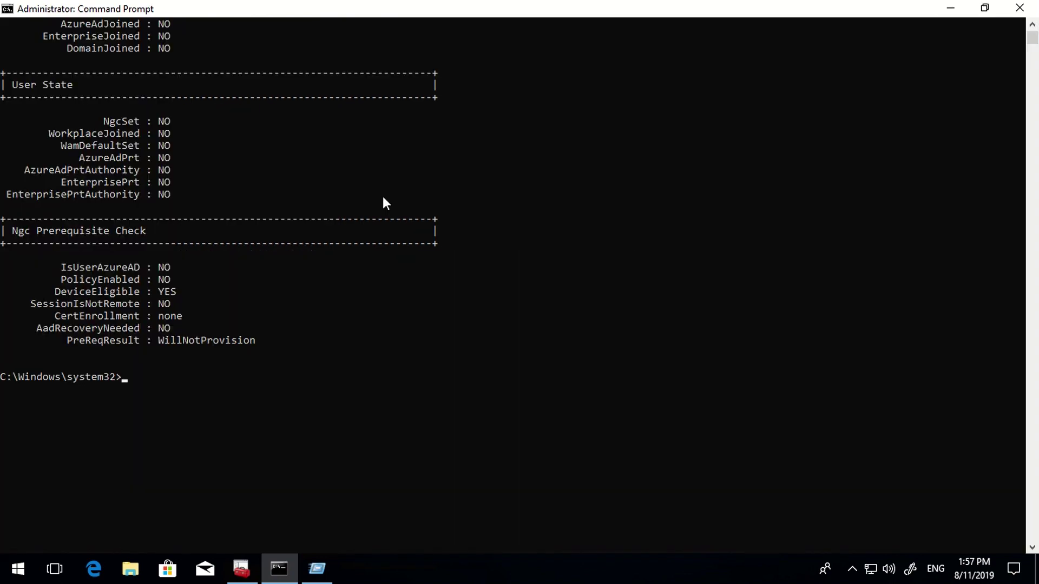
scroll(239, 289, "up", 3)
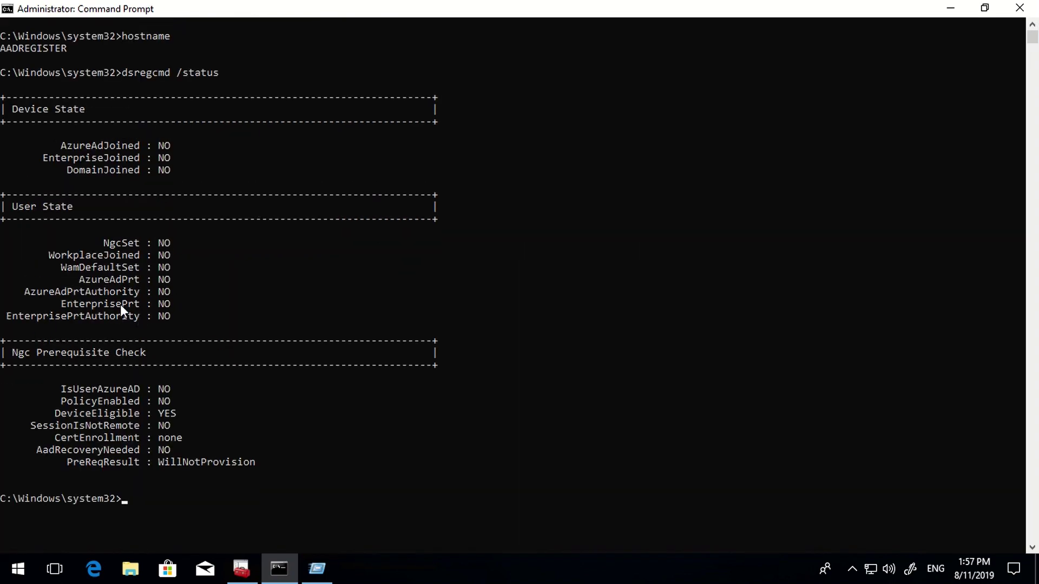
left_click_drag(54, 151, 207, 152)
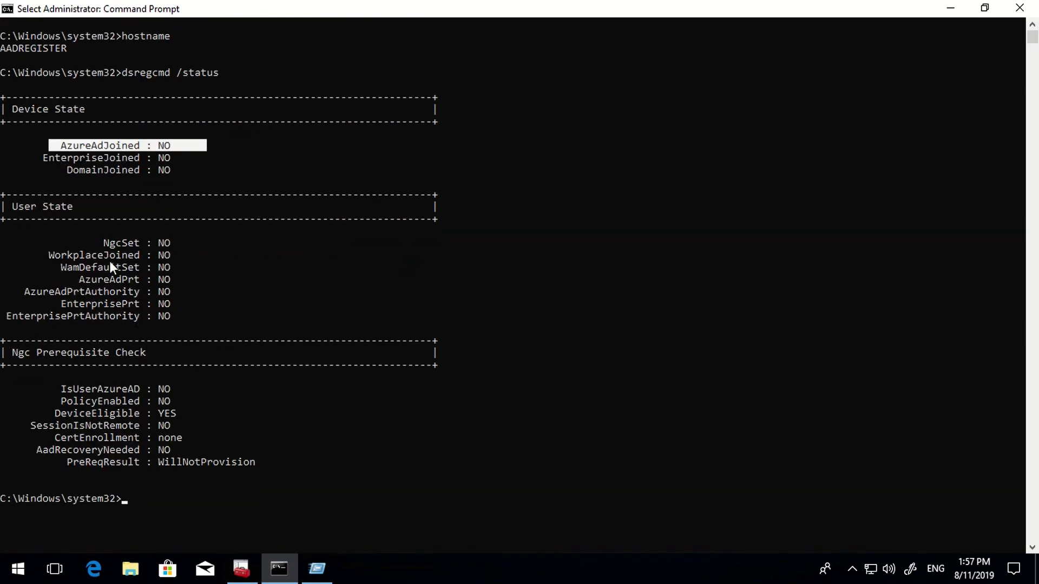
left_click_drag(40, 254, 219, 254)
scroll(492, 235, "down", 5)
left_click(526, 255)
- Show the empty Personal store under Certificates - Current User
left_click(240, 568)
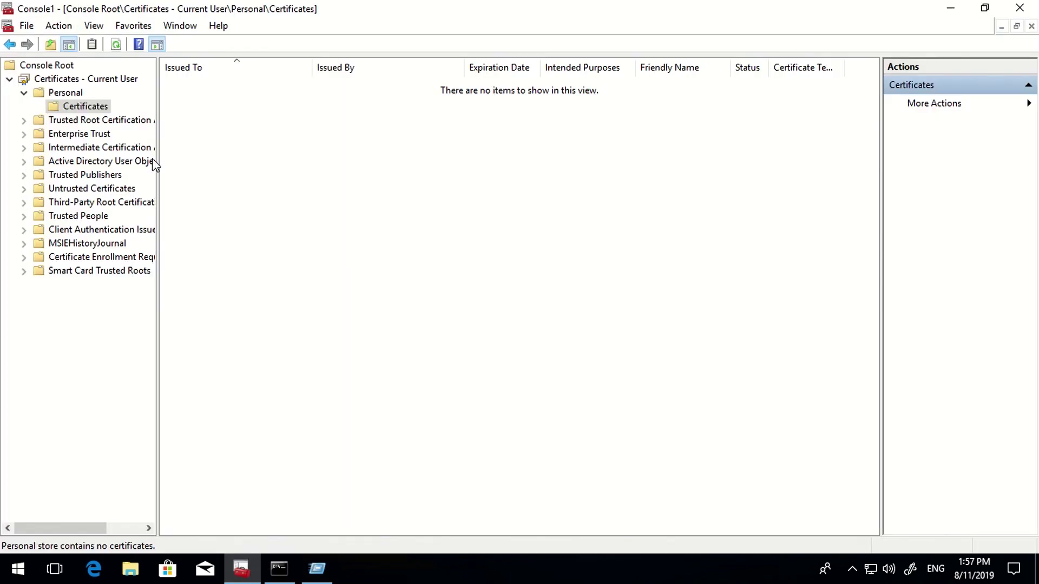
left_click(71, 81)
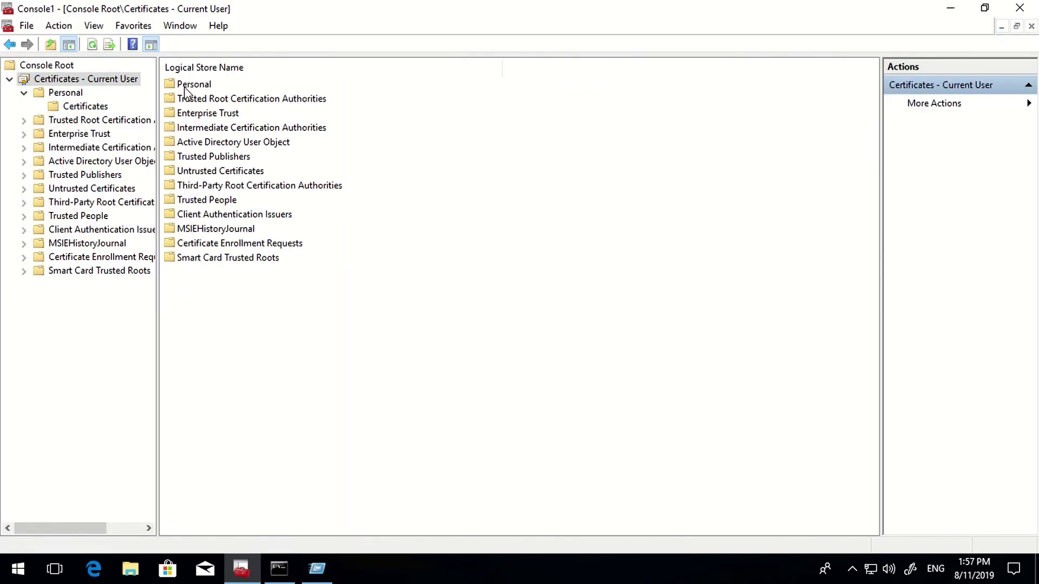
double_click(178, 83)
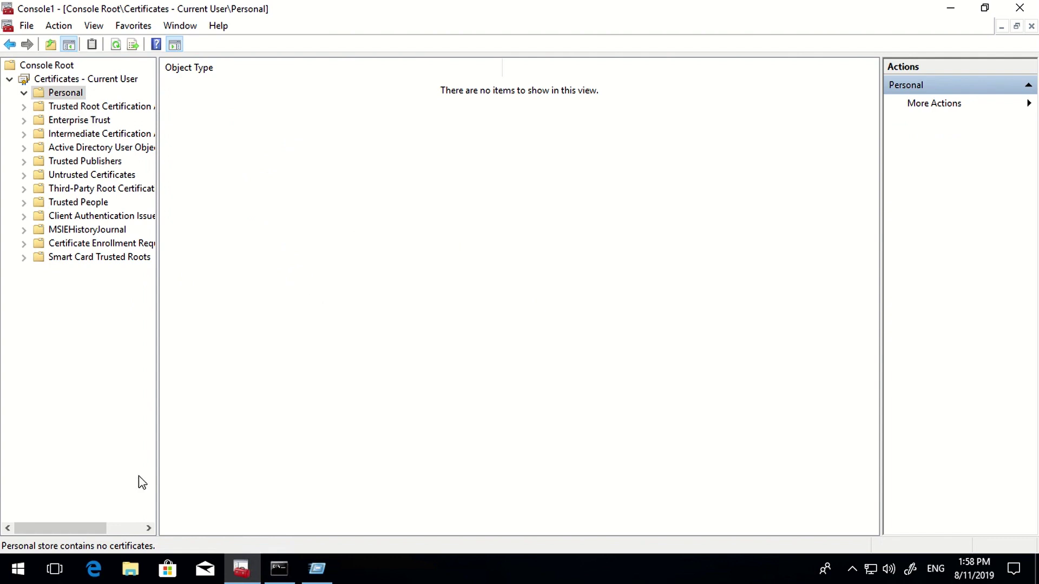
- Open and close an Edge window, then bring up the Start menu
left_click(93, 572)
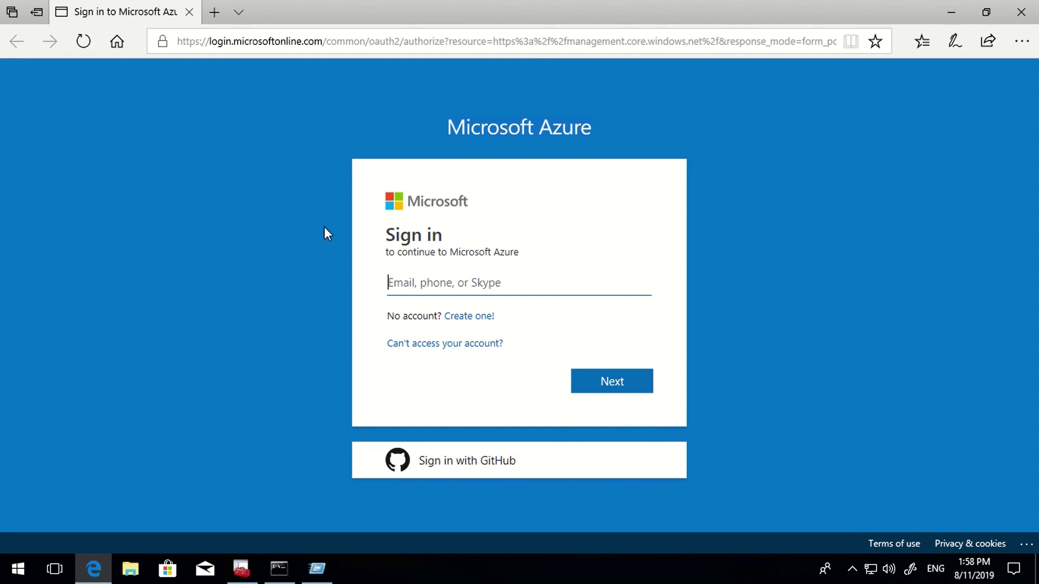
left_click(1018, 16)
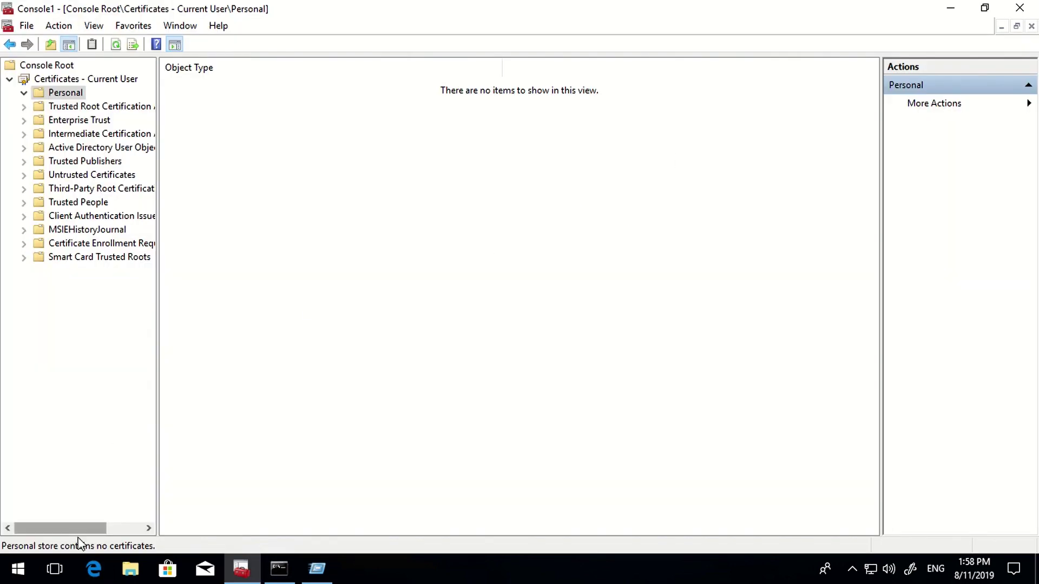
left_click(19, 569)
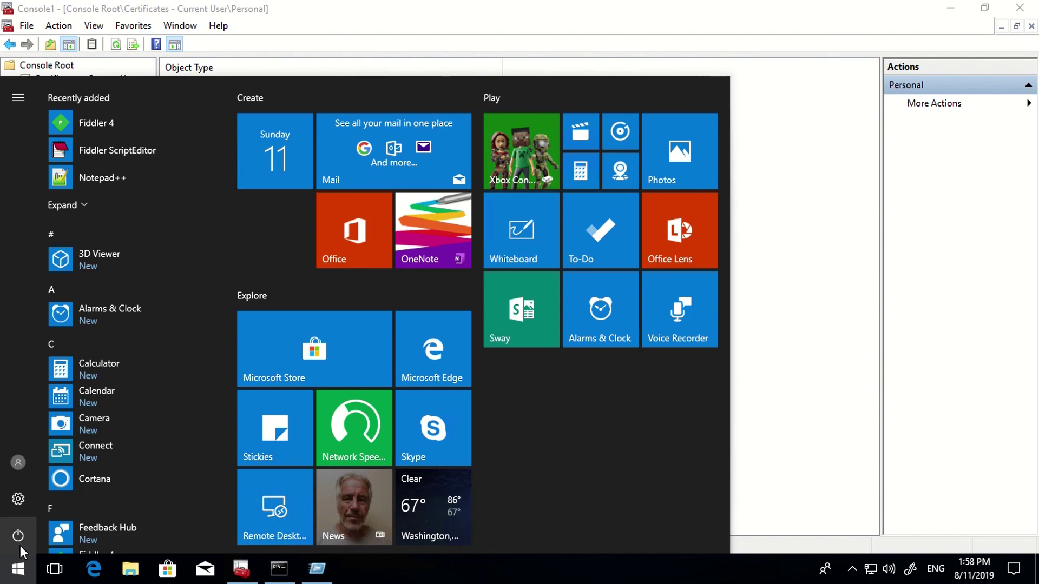
- Start connecting a work or school account from Settings > Accounts > Access work or school
left_click(20, 498)
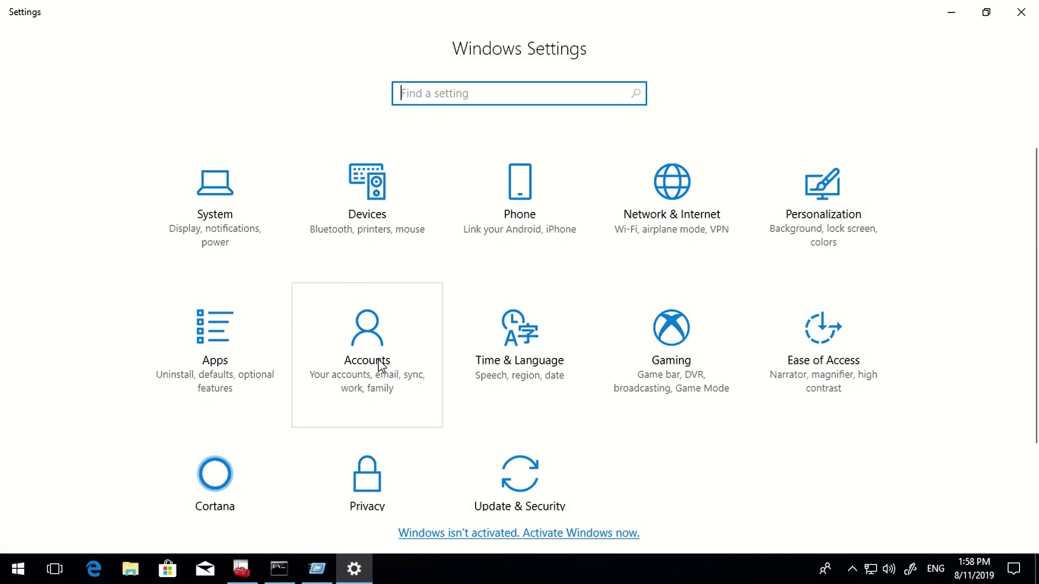
left_click(376, 364)
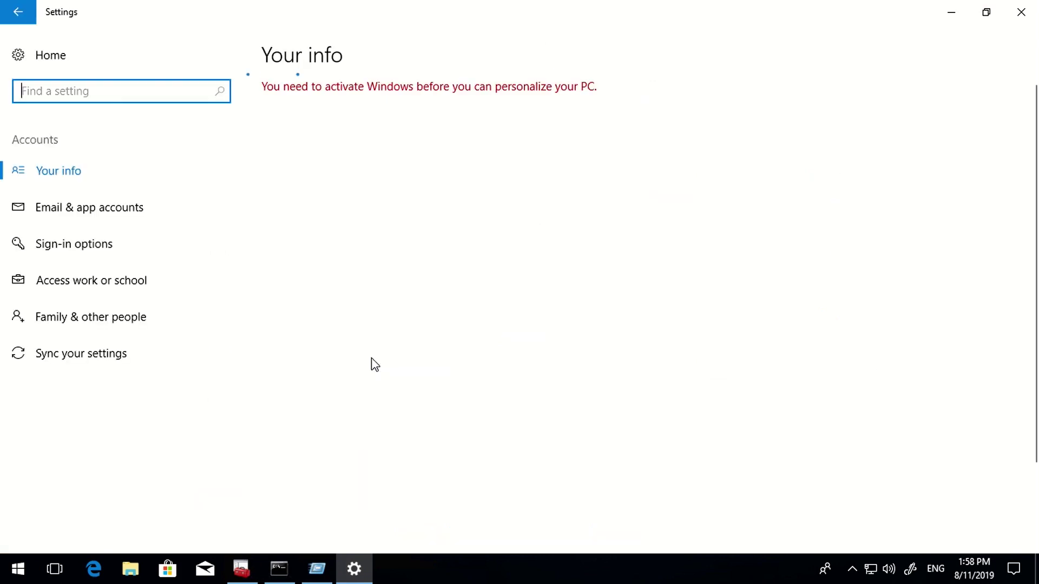
left_click(56, 283)
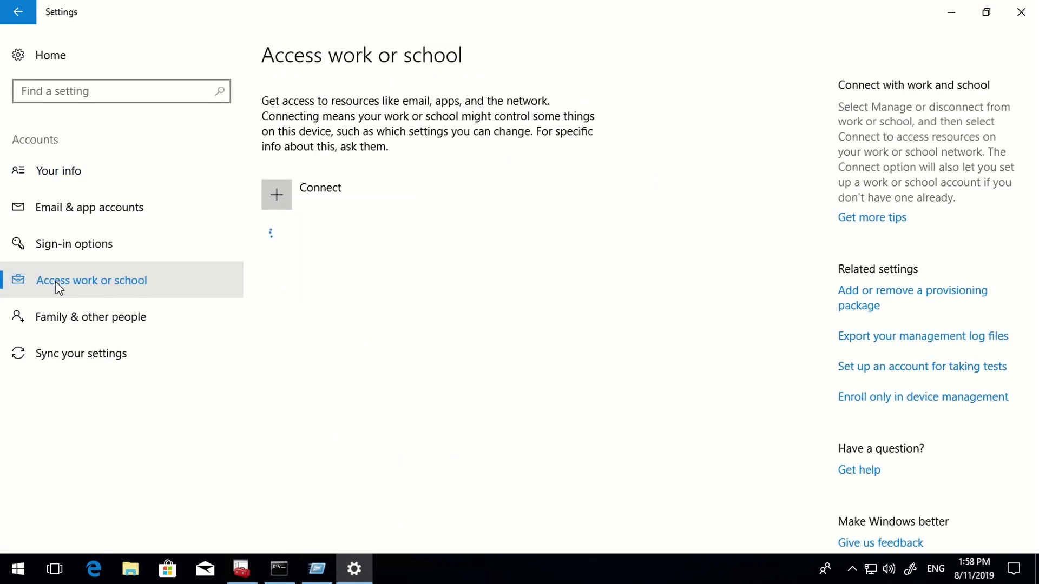
left_click(328, 206)
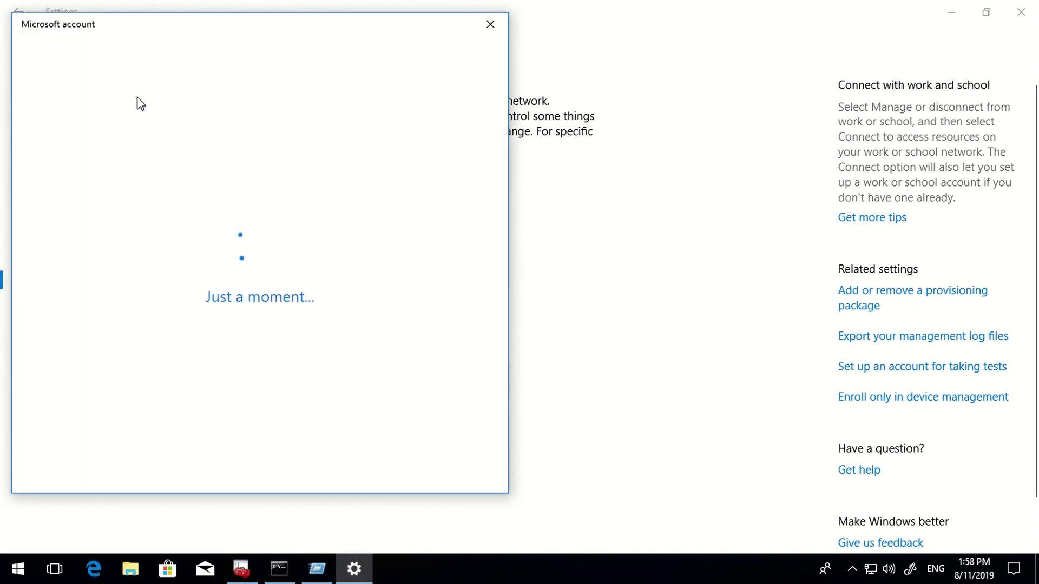
left_click_drag(102, 25, 322, 61)
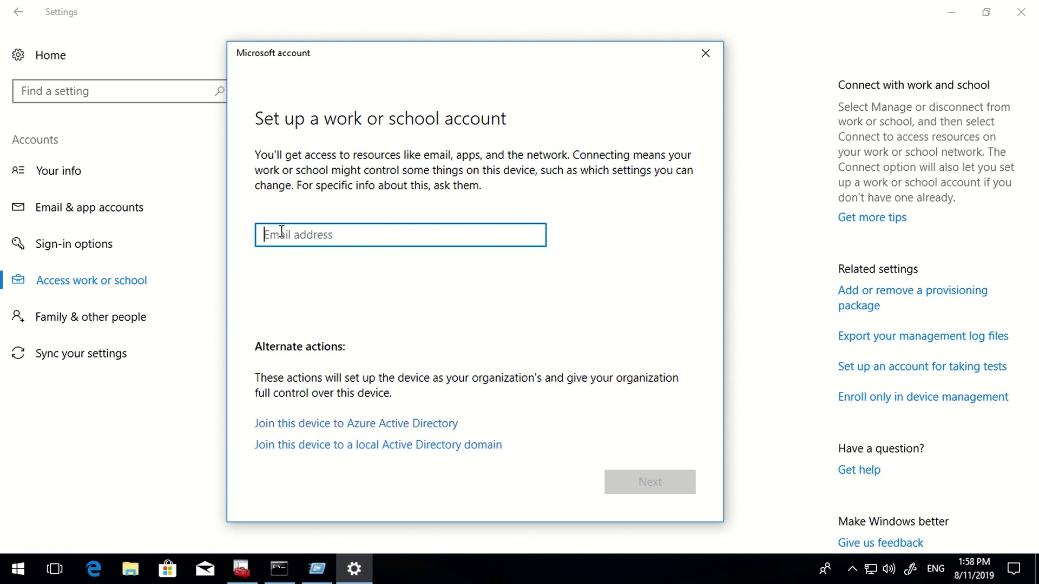
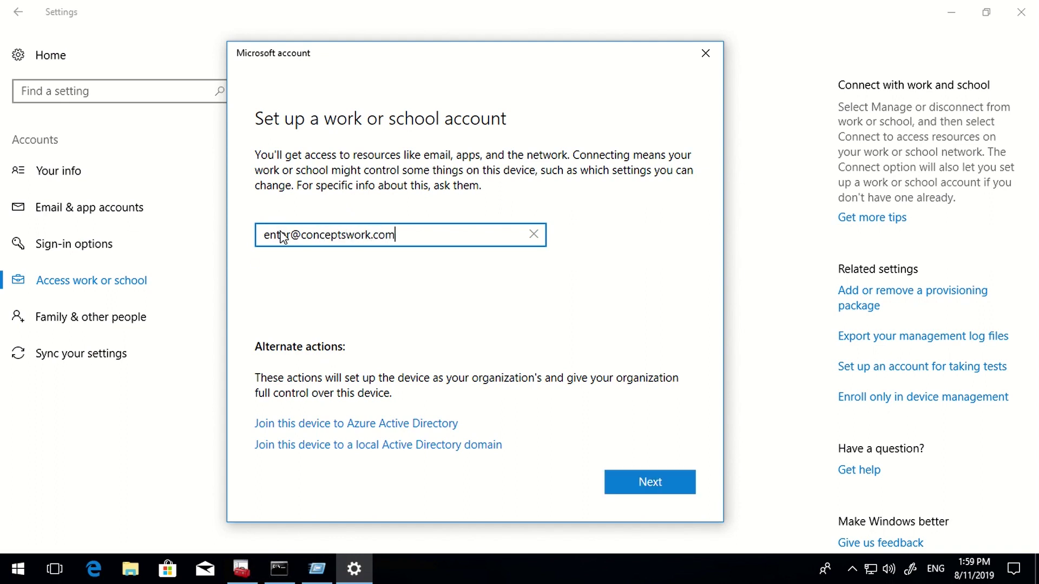
- Sign in with the work e-mail address and account password, then finish setup
key("Return")
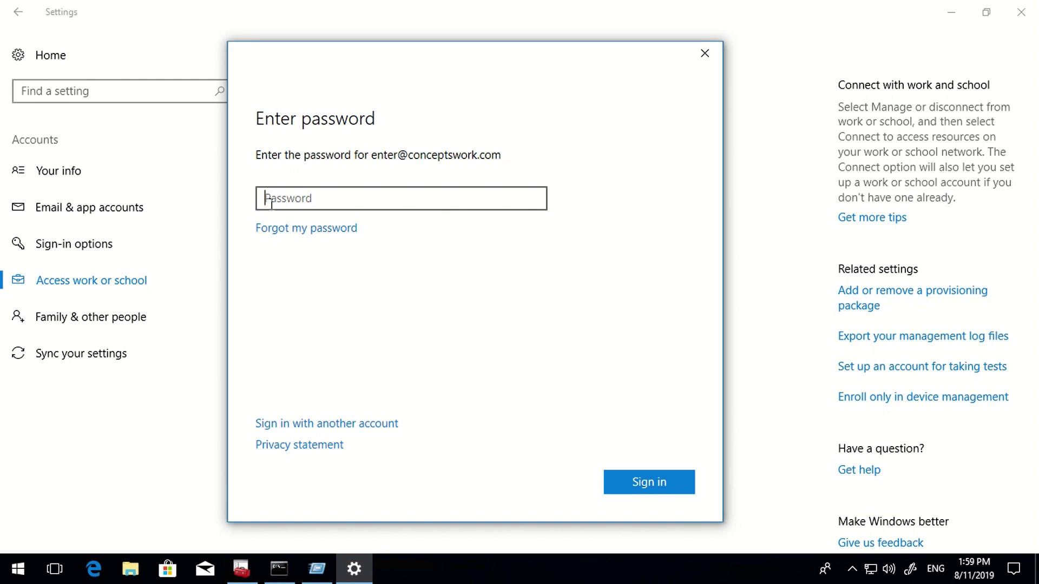
type("********")
key("Return")
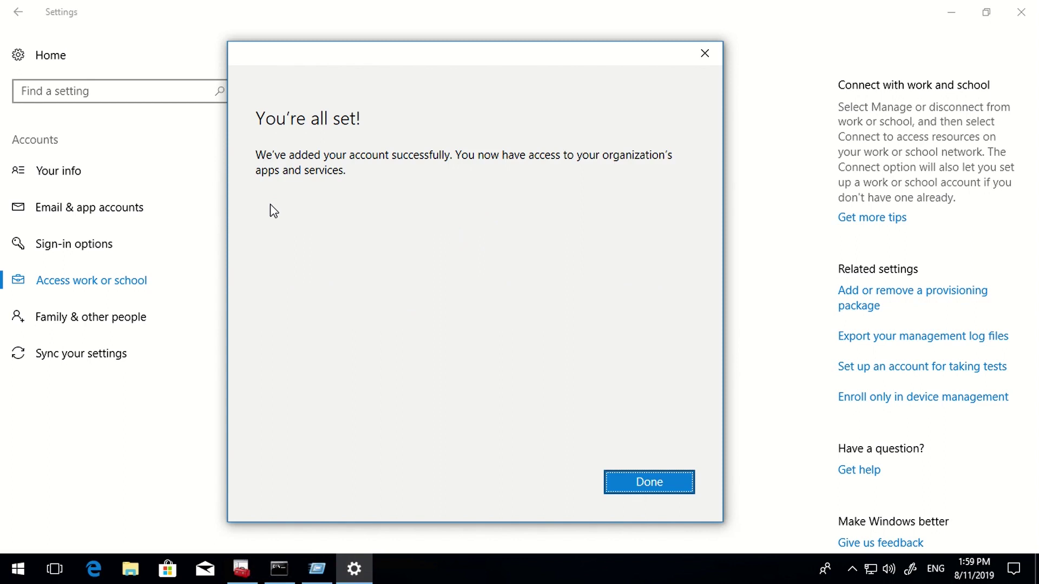
left_click(651, 489)
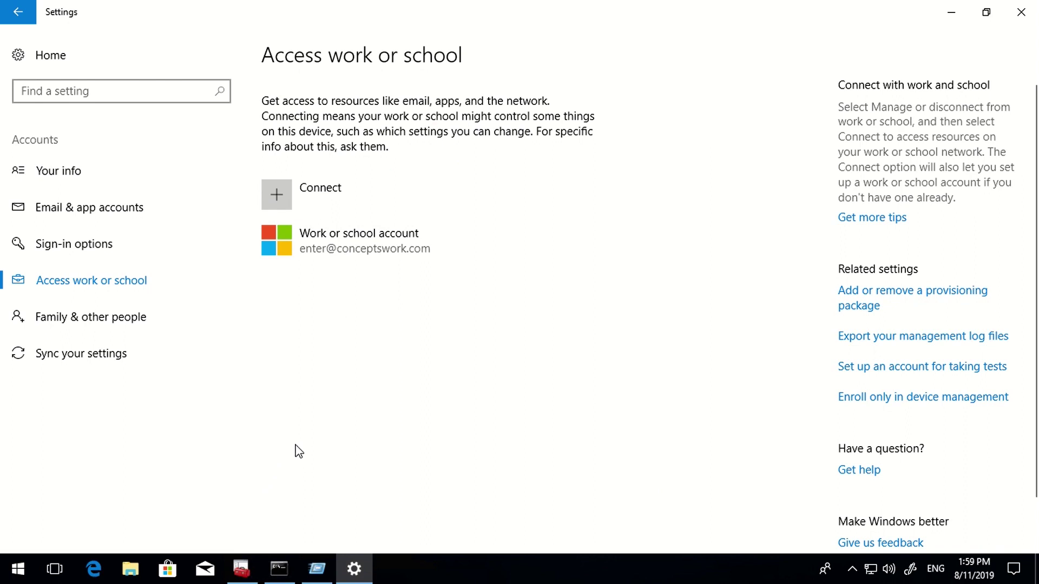
- Refresh the Personal store and open the new MS-Organization-Access certificate's details
left_click(241, 571)
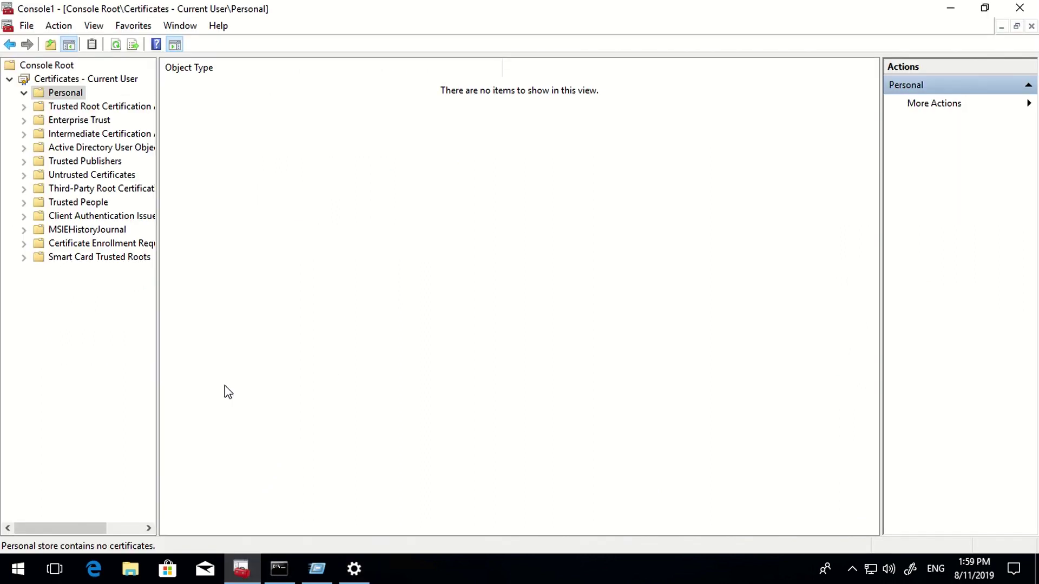
left_click(115, 44)
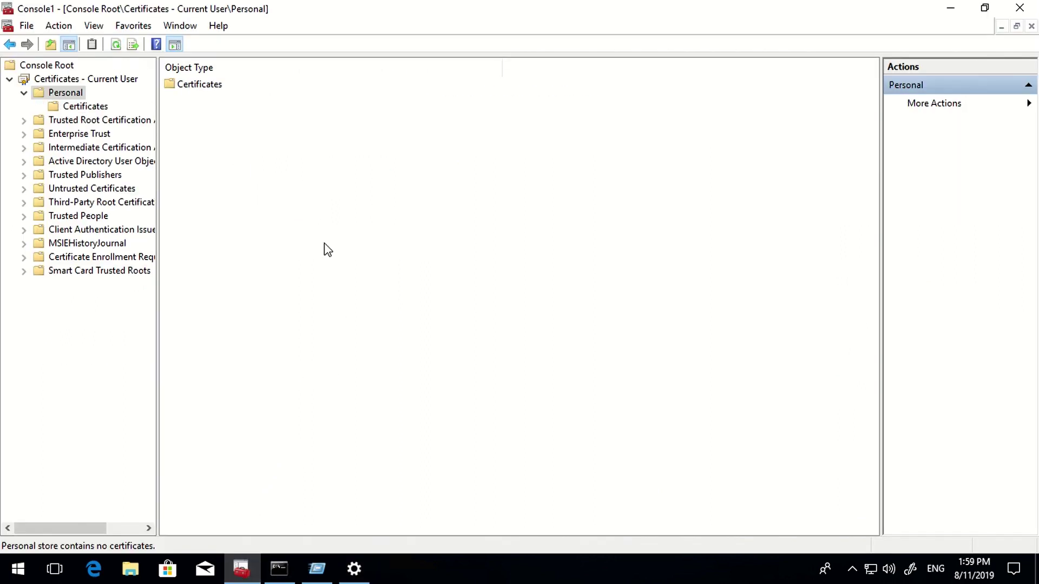
double_click(208, 88)
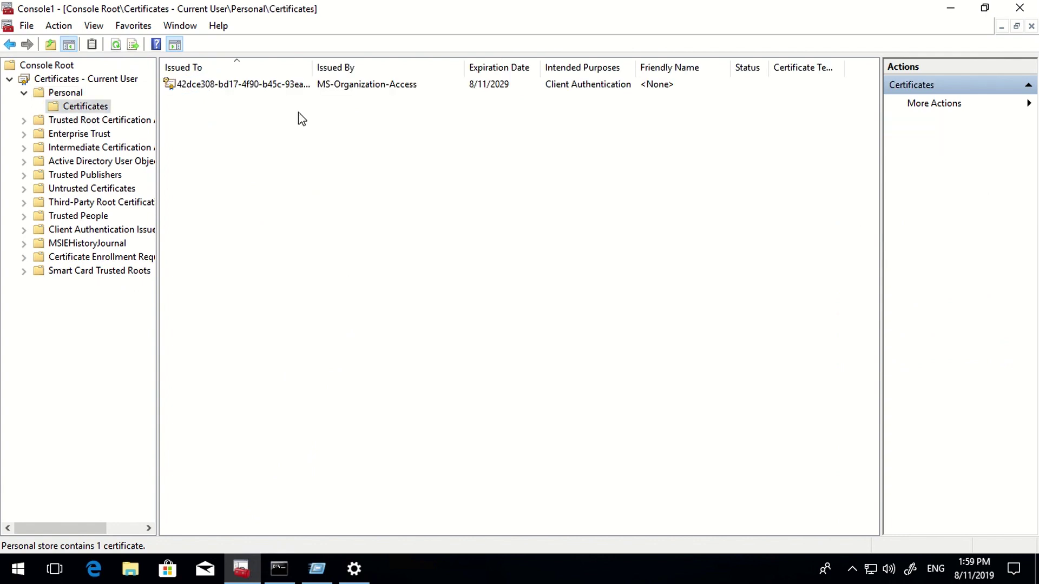
double_click(256, 86)
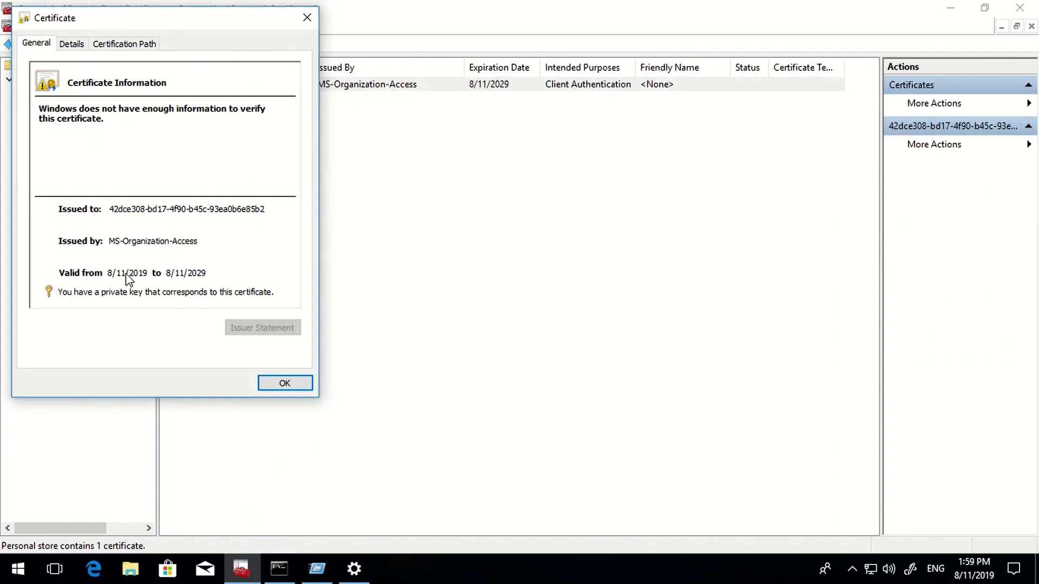
left_click_drag(118, 31, 342, 113)
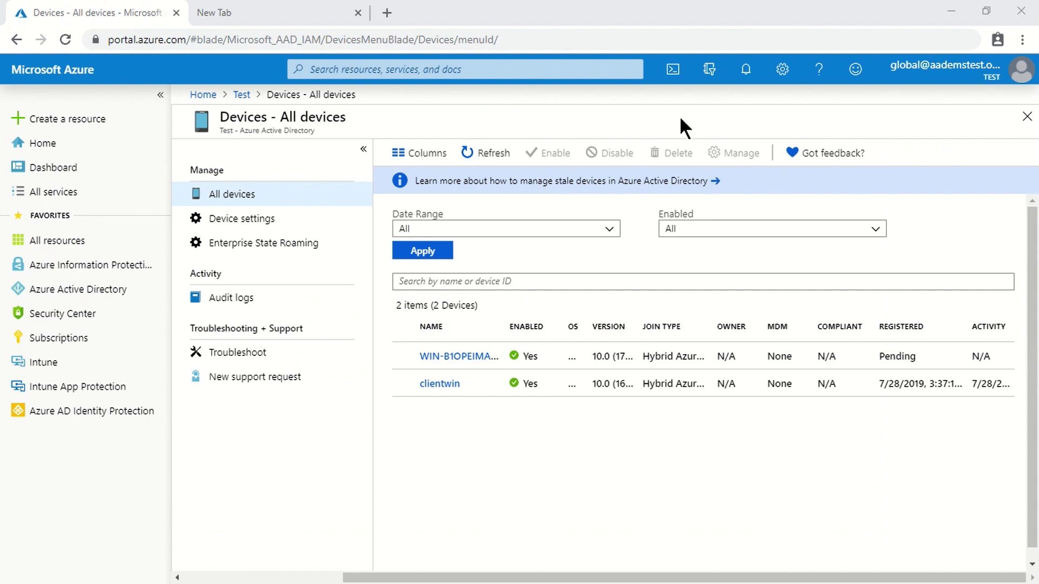
- Refresh All devices, open AADREGISTER's details and select its device ID
left_click(481, 153)
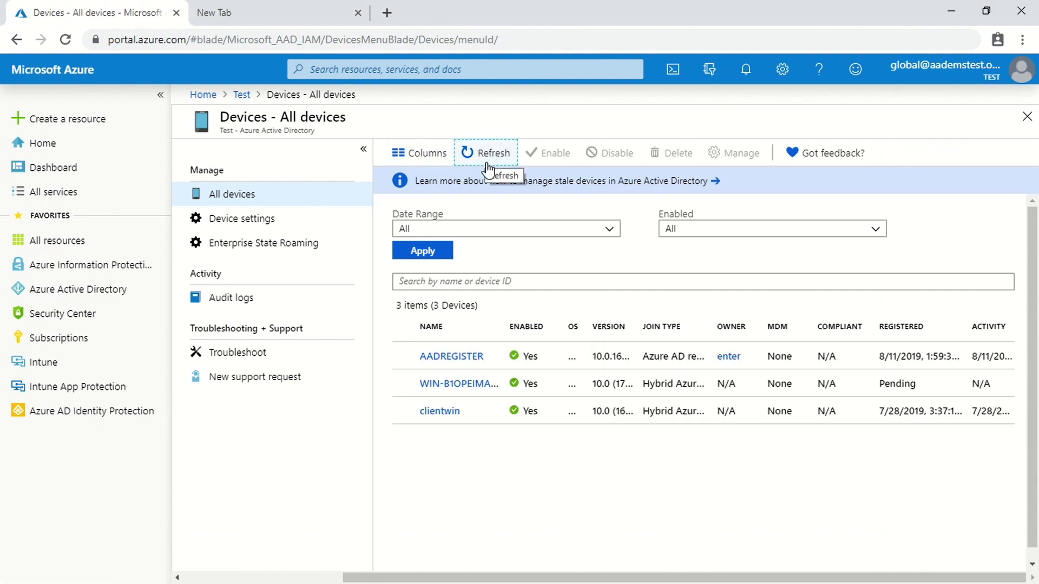
left_click(452, 356)
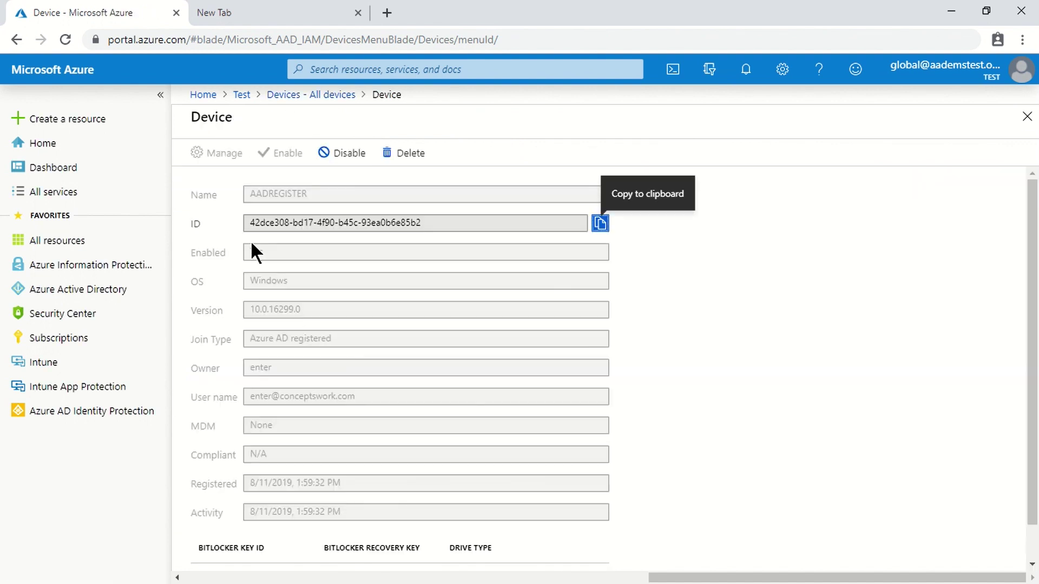
left_click_drag(259, 223, 249, 223)
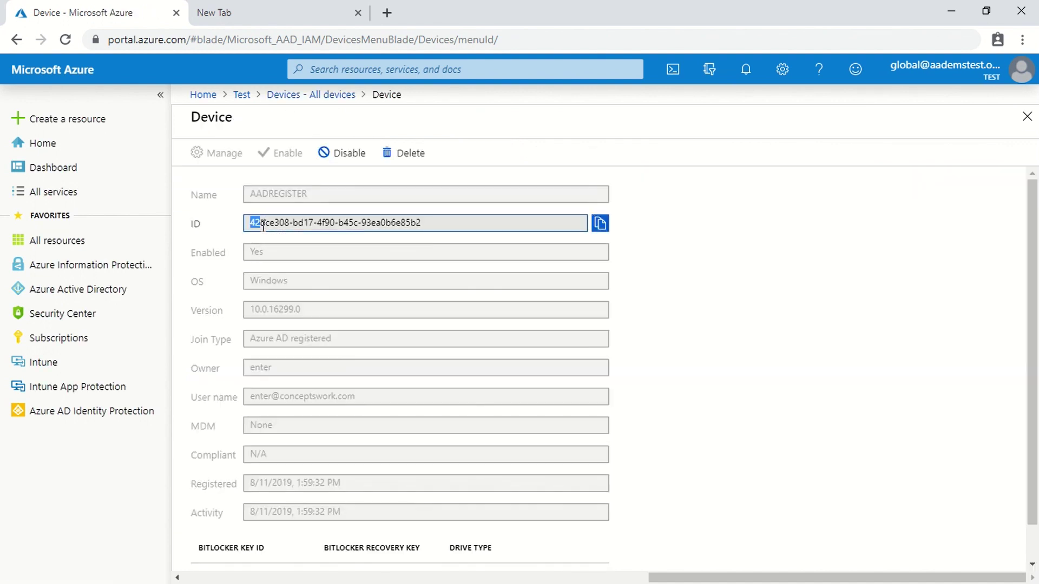
left_click_drag(403, 228, 200, 230)
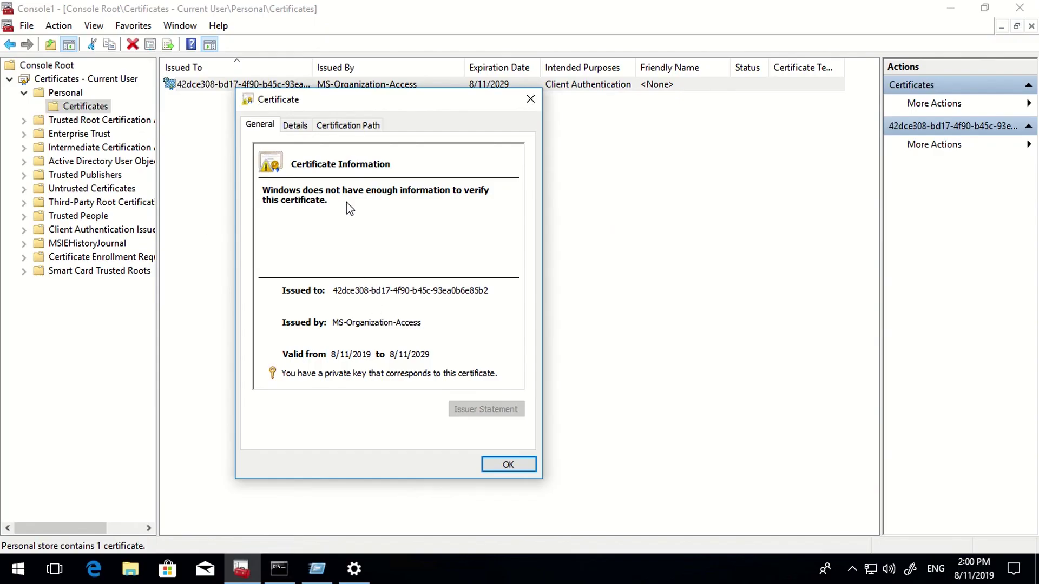
- Close the certificate details and rerun dsregcmd /status in the administrator Command Prompt
left_click(511, 464)
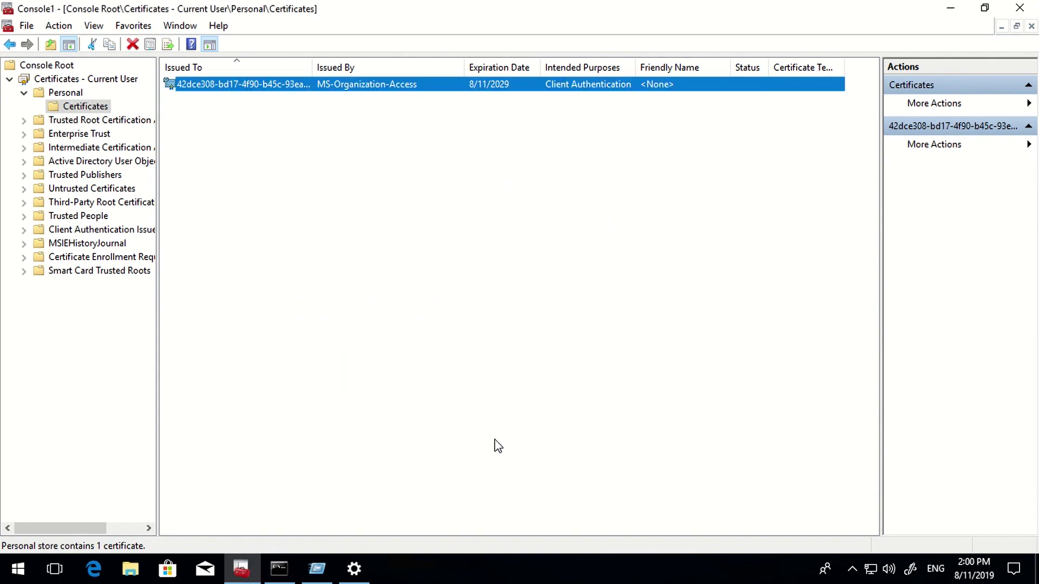
left_click(279, 568)
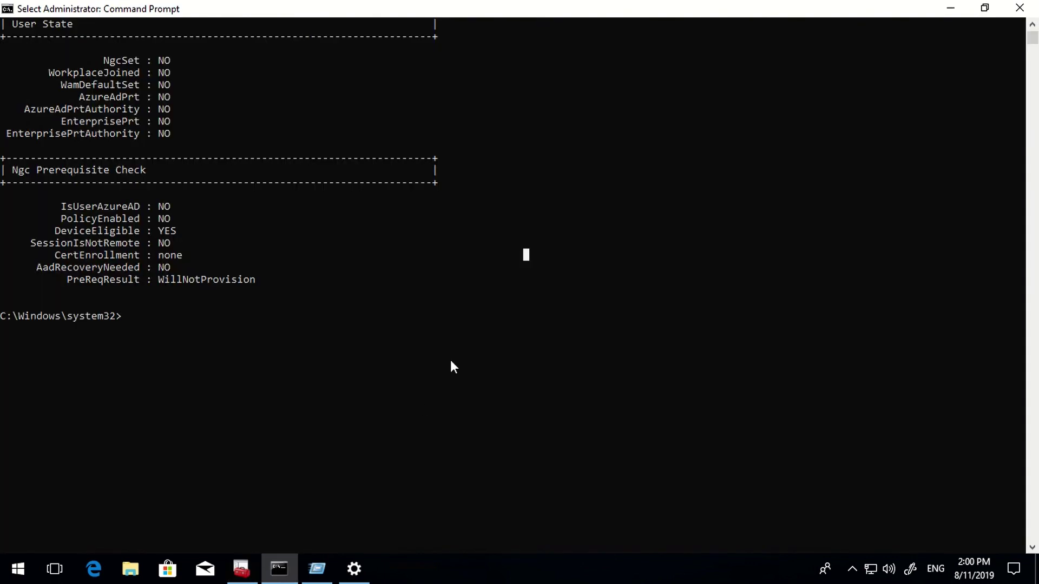
key("Up")
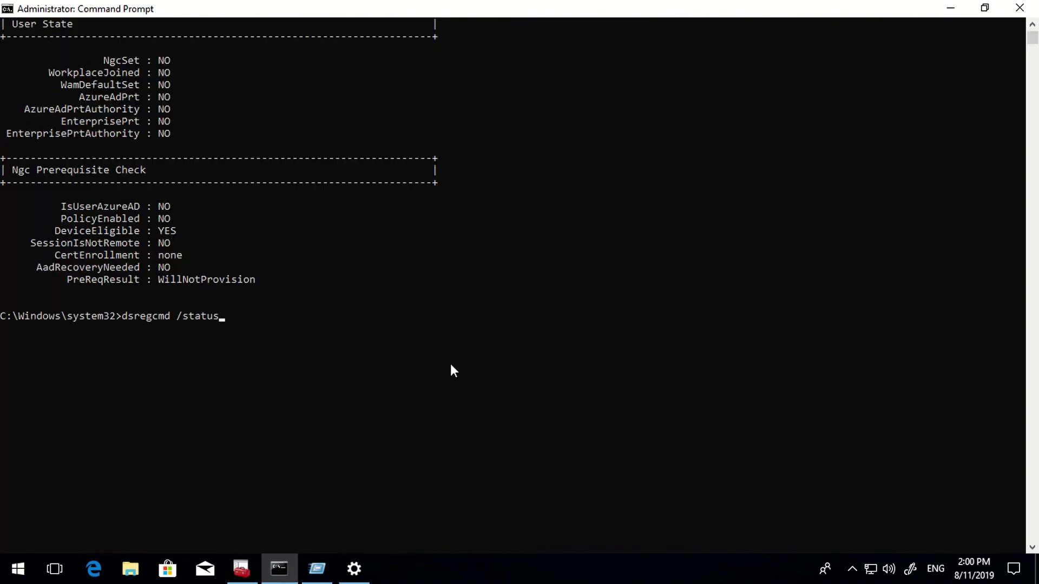
key("Return")
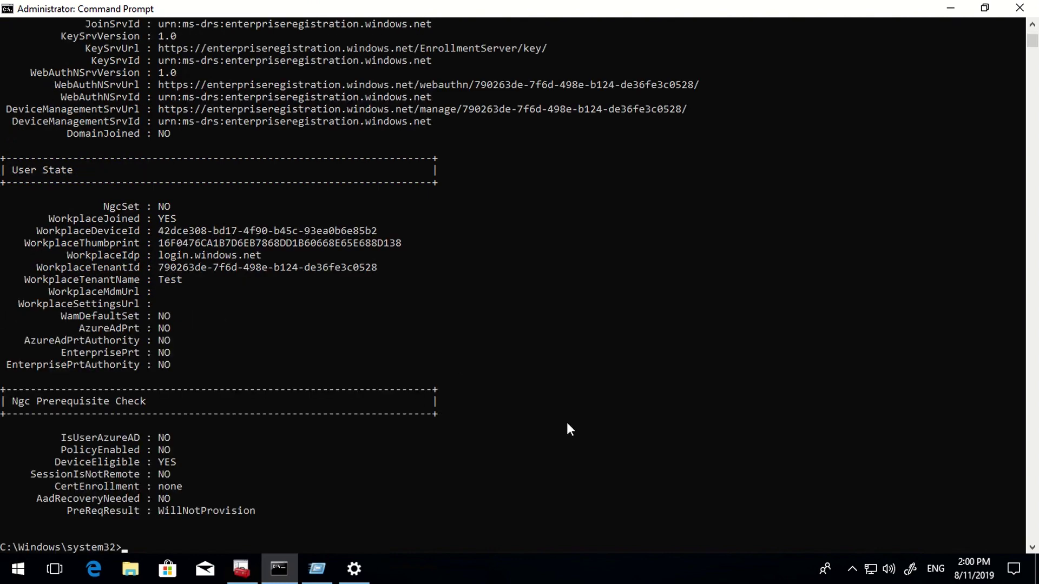
- Highlight AzureAdJoined : NO and point out the WorkplaceJoined : YES line
scroll(567, 422, "up", 8)
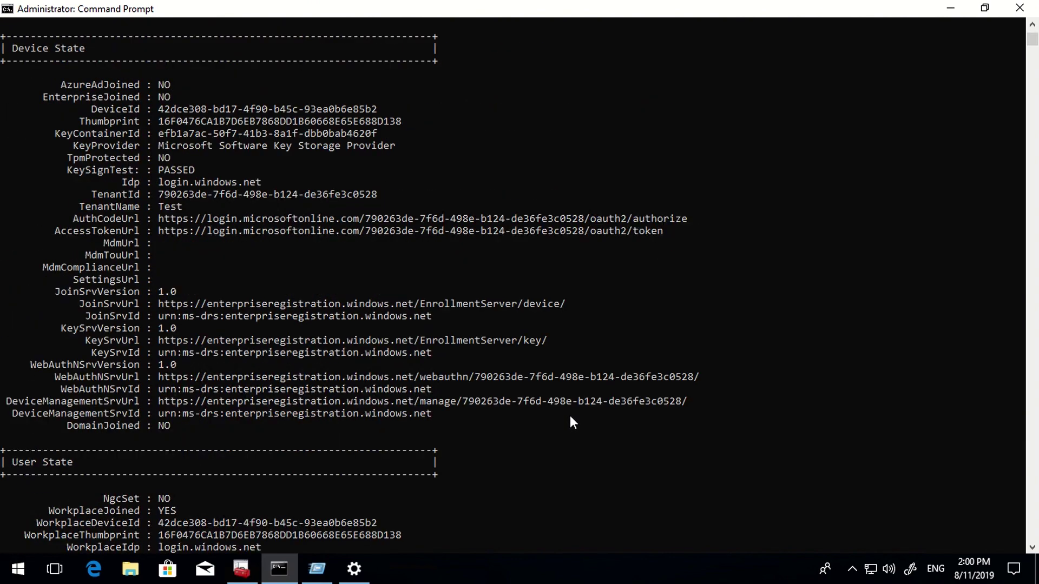
left_click_drag(59, 86, 231, 82)
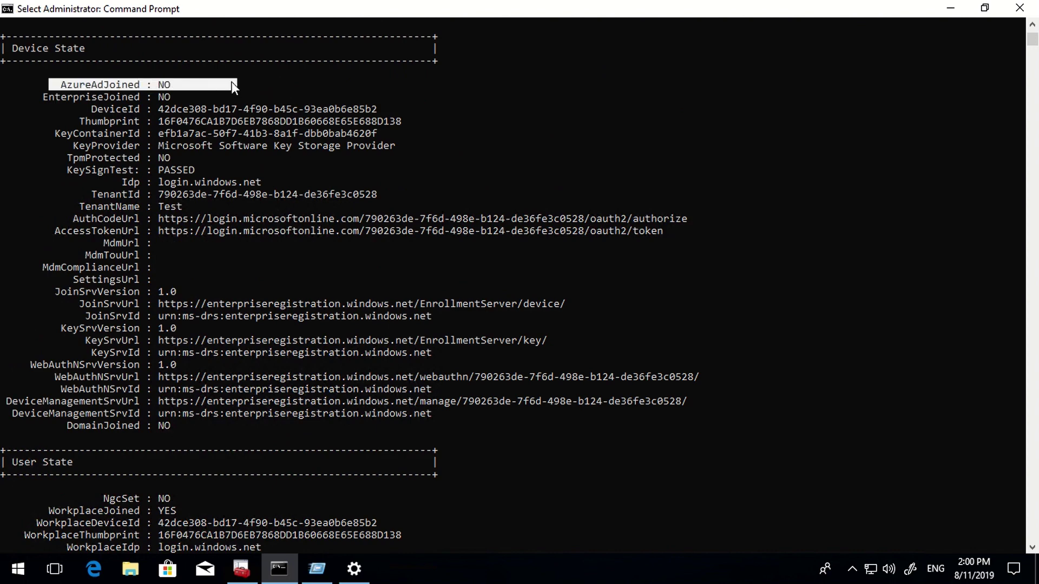
scroll(359, 146, "down", 3)
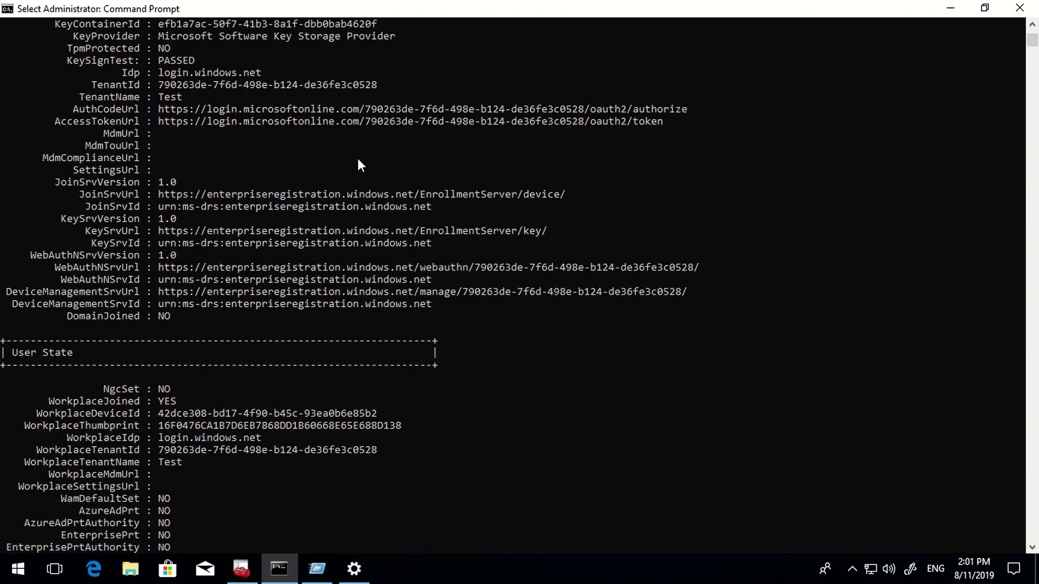
scroll(358, 160, "down", 2)
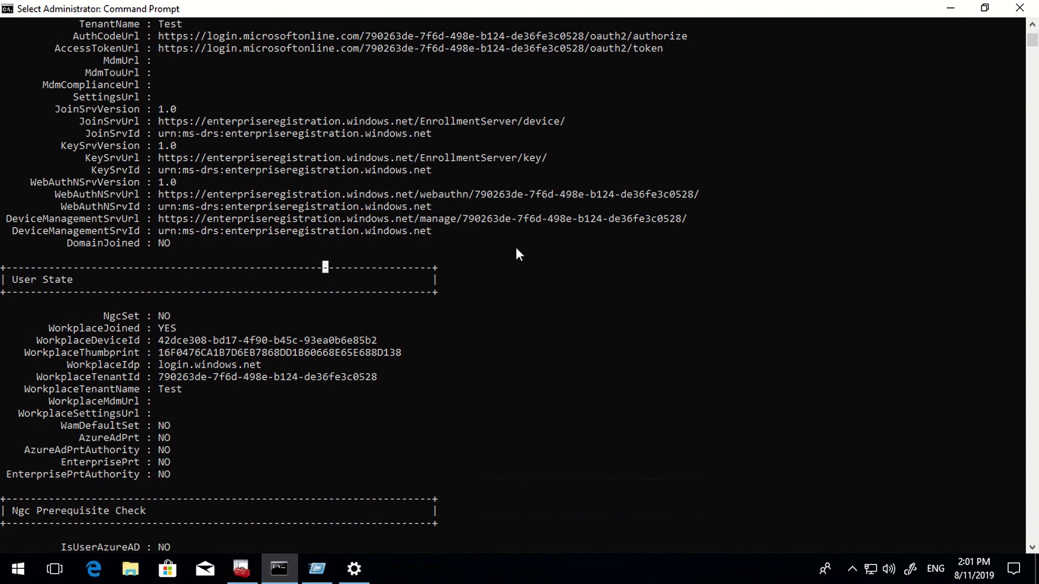
left_click(41, 329)
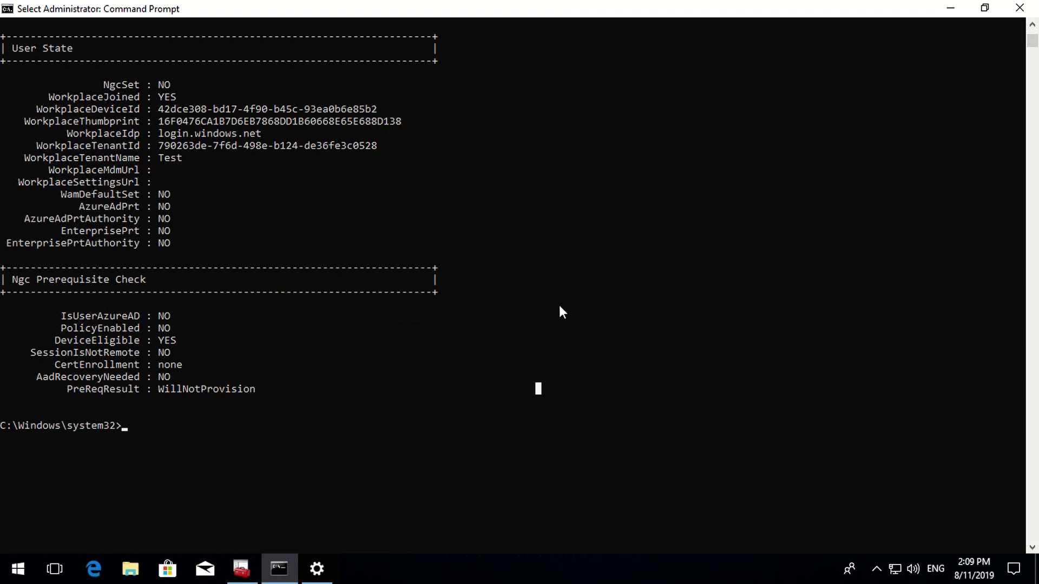
- Launch Fiddler 4, decline the AppContainer prompt, and load portal.azure.com in Edge
left_click(2, 577)
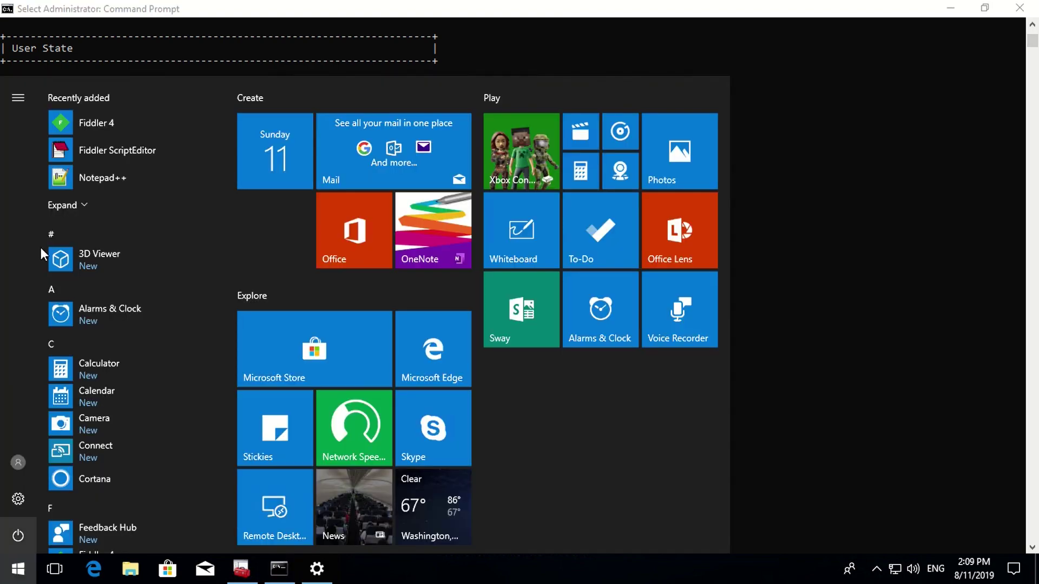
left_click(97, 129)
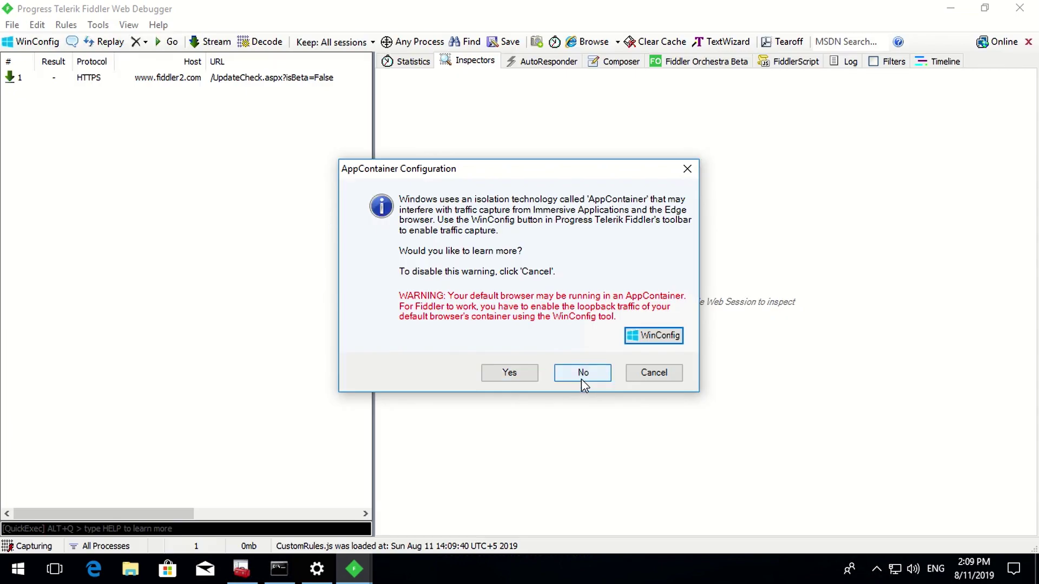
left_click(582, 379)
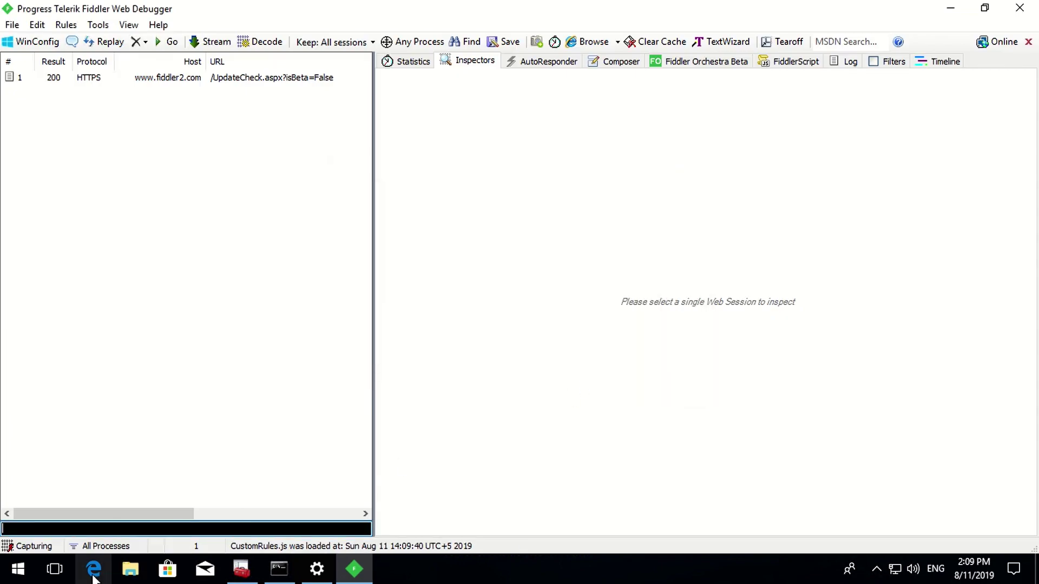
left_click(93, 574)
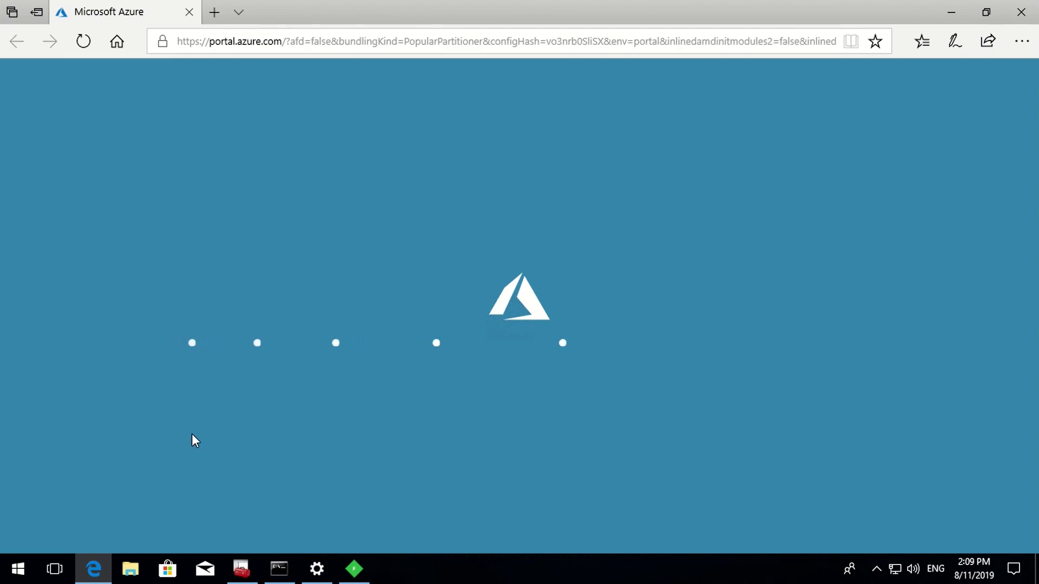
- Stop capturing and inspect the AADSSO cookie in session 8's login.microsoftonline.com request
left_click(362, 577)
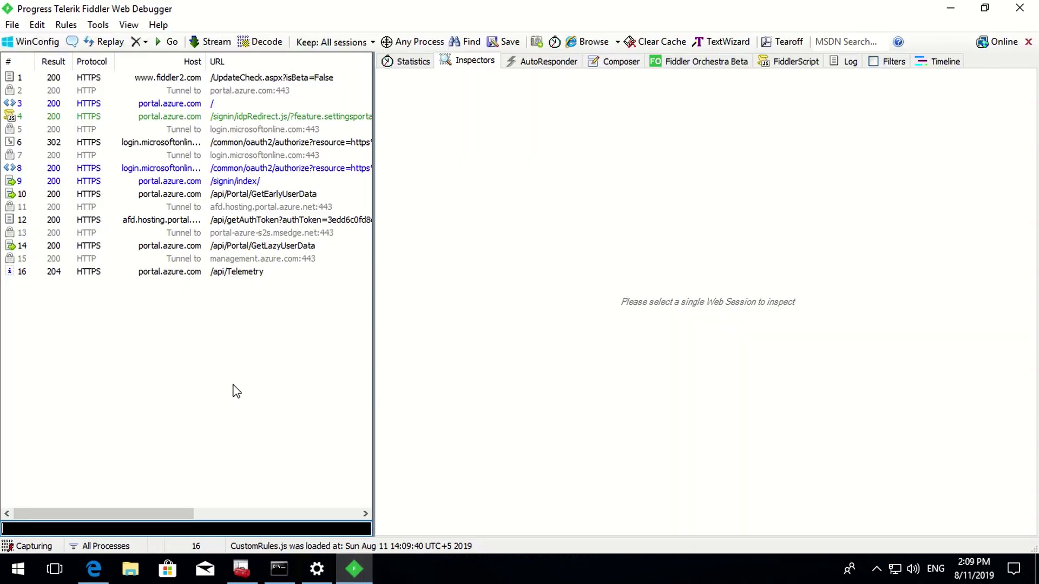
left_click(33, 546)
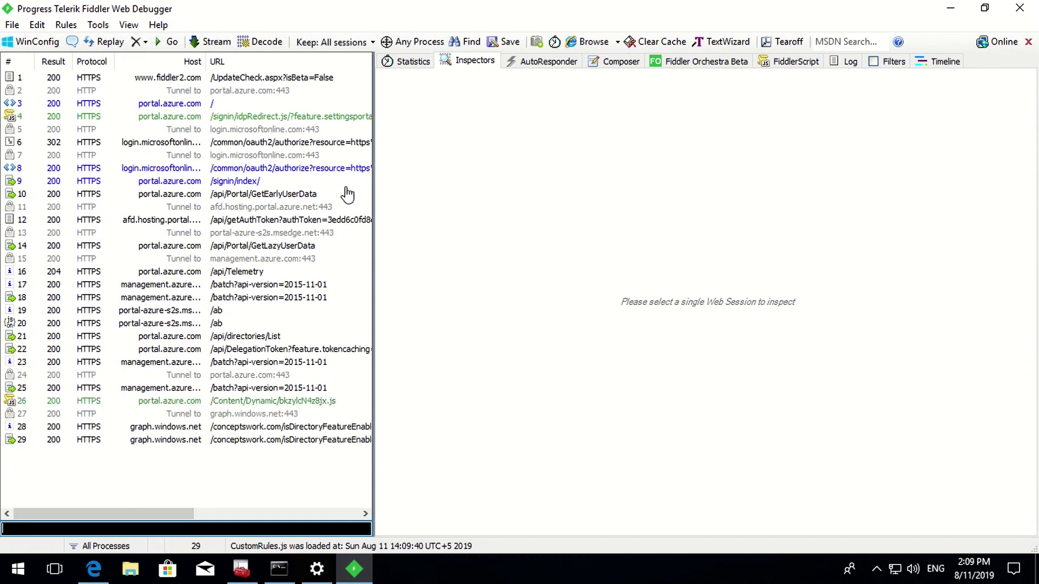
left_click(70, 166)
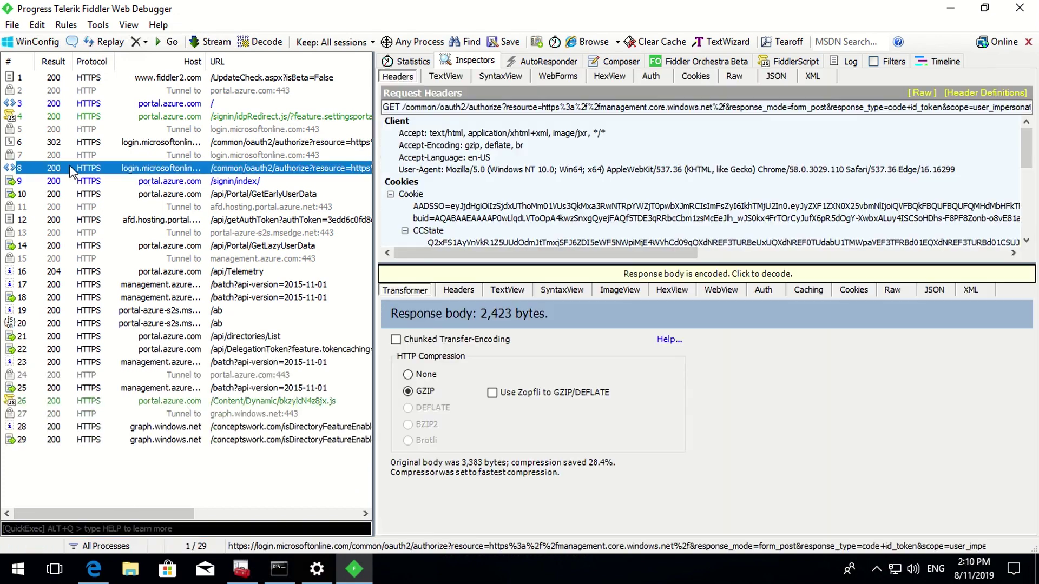
left_click(451, 210)
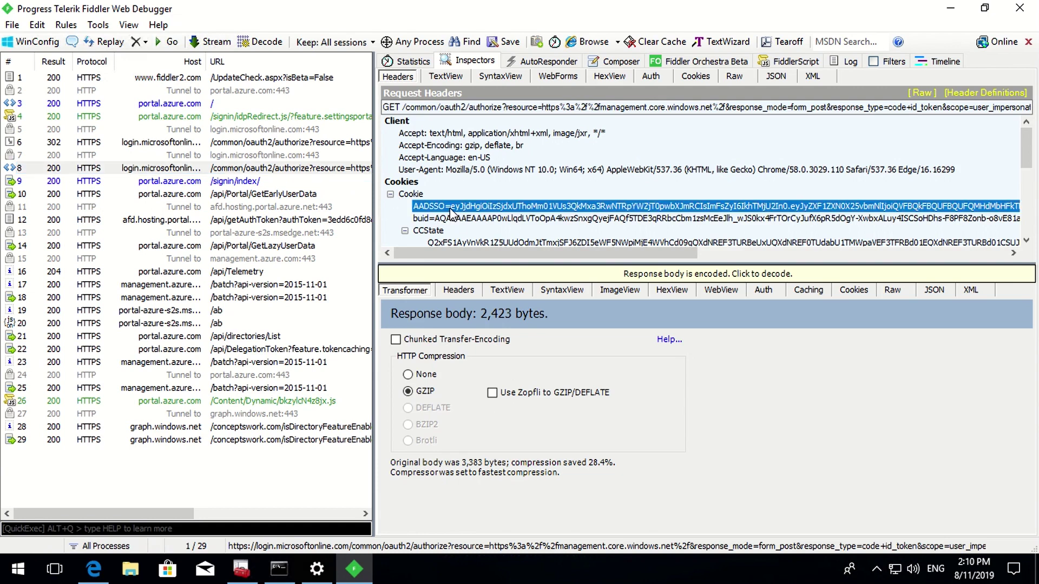
right_click(450, 208)
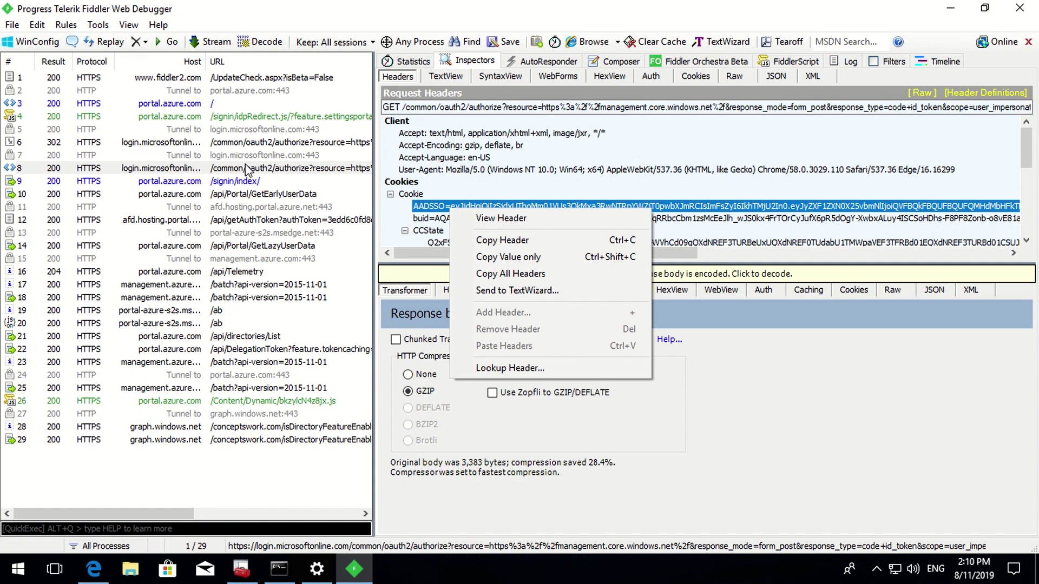
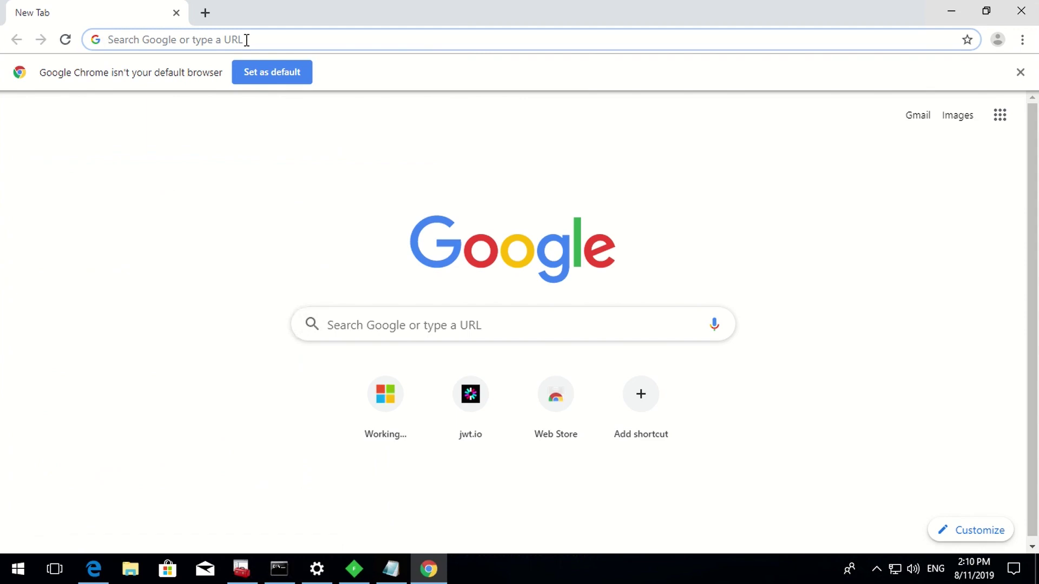
- Decode the captured token on jwt.ms and highlight its refresh_token through iat claims
type("jwt.ms")
key("Return")
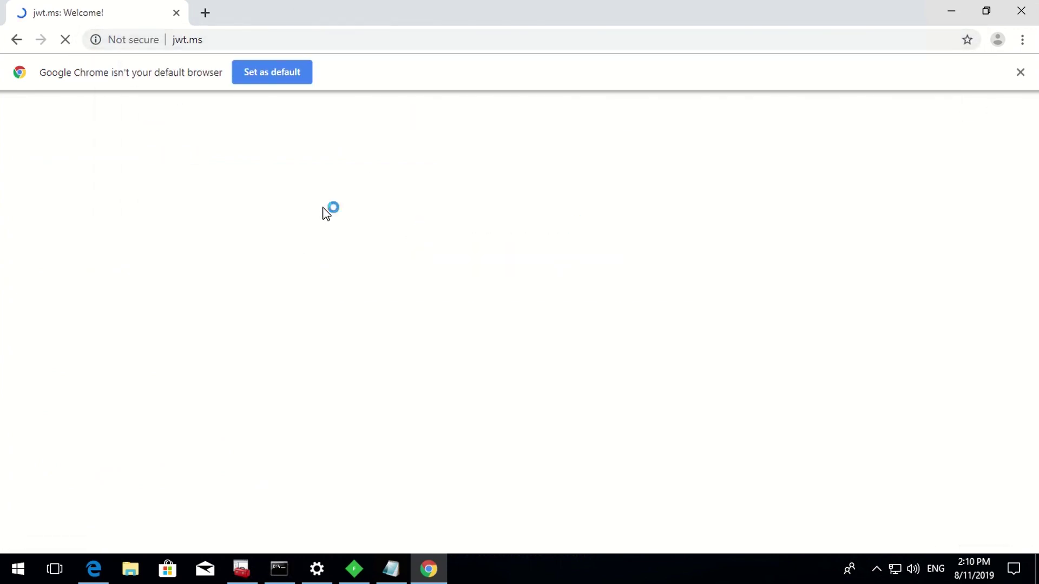
left_click(230, 212)
key("ctrl+v")
scroll(230, 214, "down", 5)
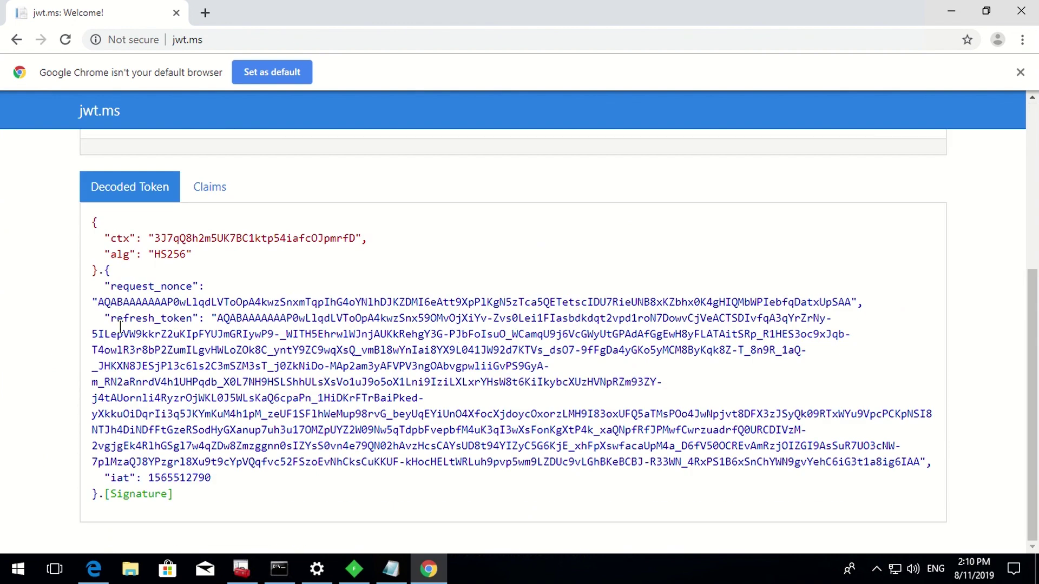
left_click_drag(103, 318, 459, 472)
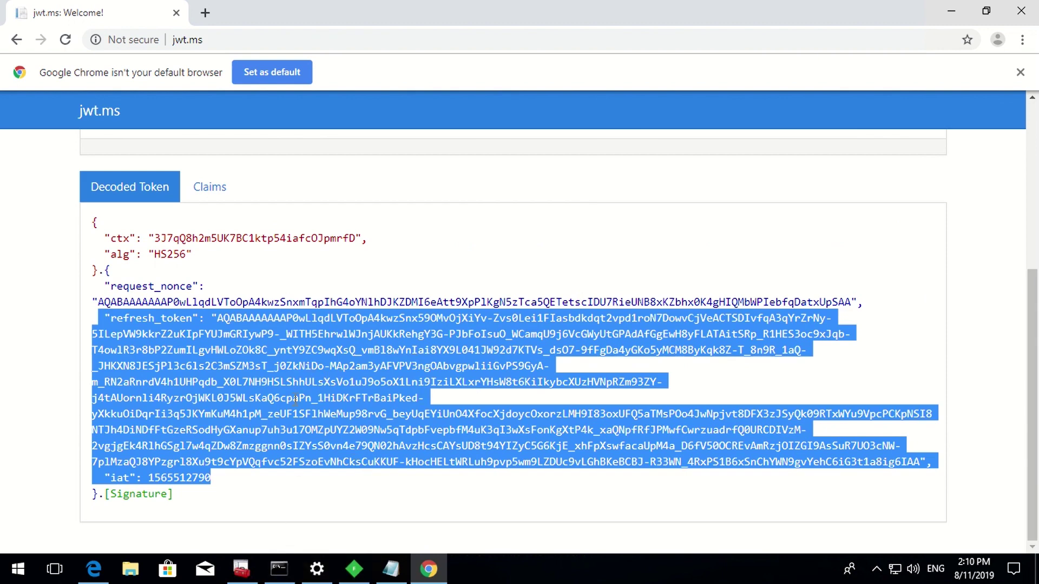
- Copy the id_token from session 9's /signin/index/ WebForms body and return to Chrome
left_click(354, 569)
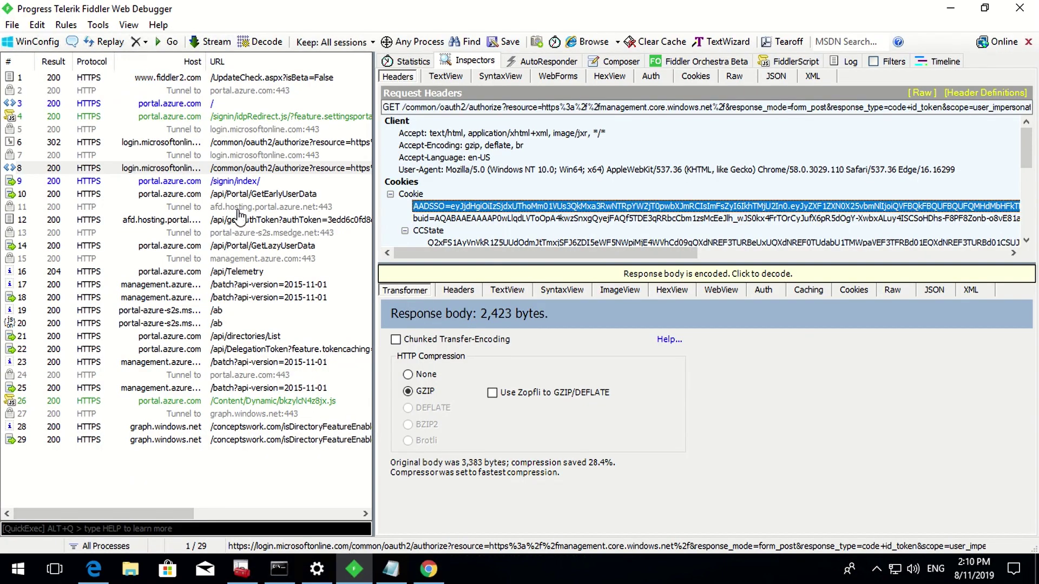
left_click(228, 182)
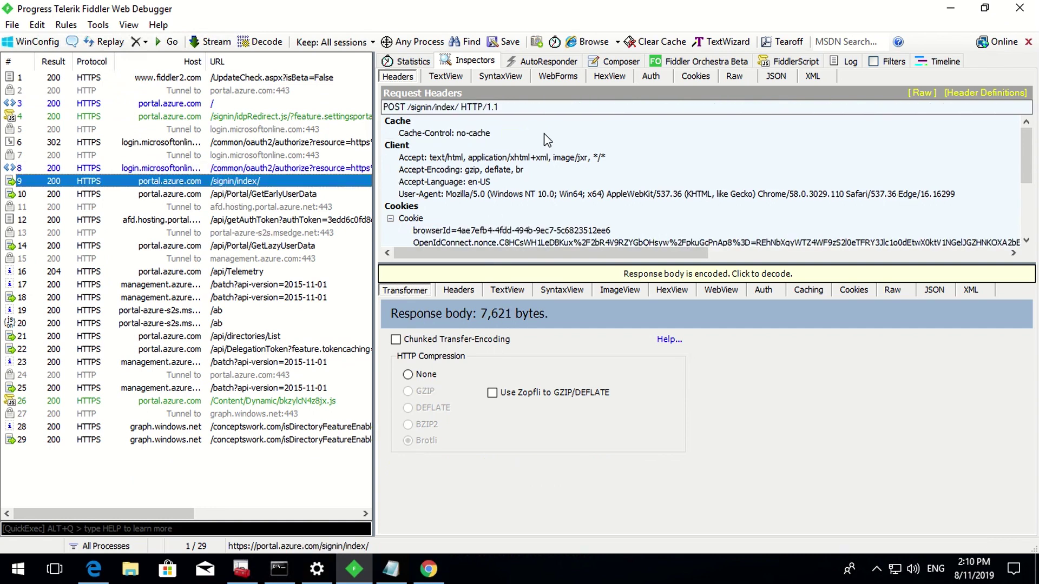
left_click(551, 80)
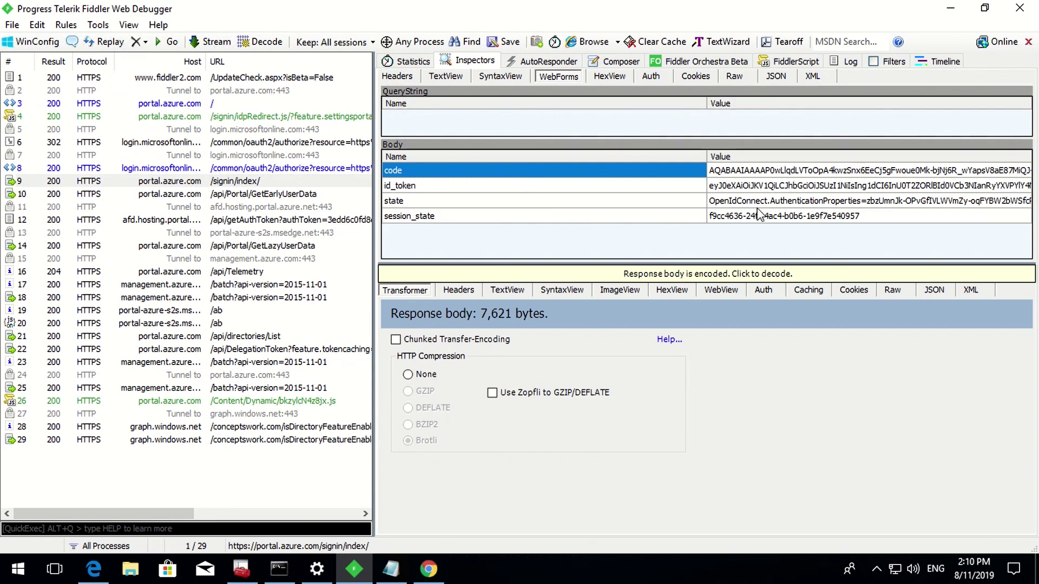
left_click(747, 186)
right_click(747, 188)
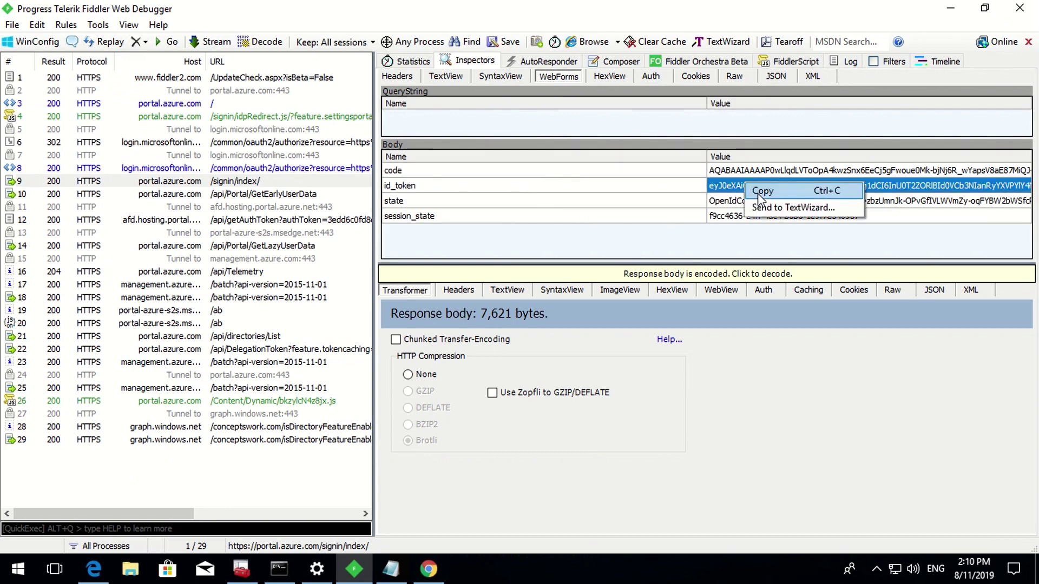
left_click(762, 191)
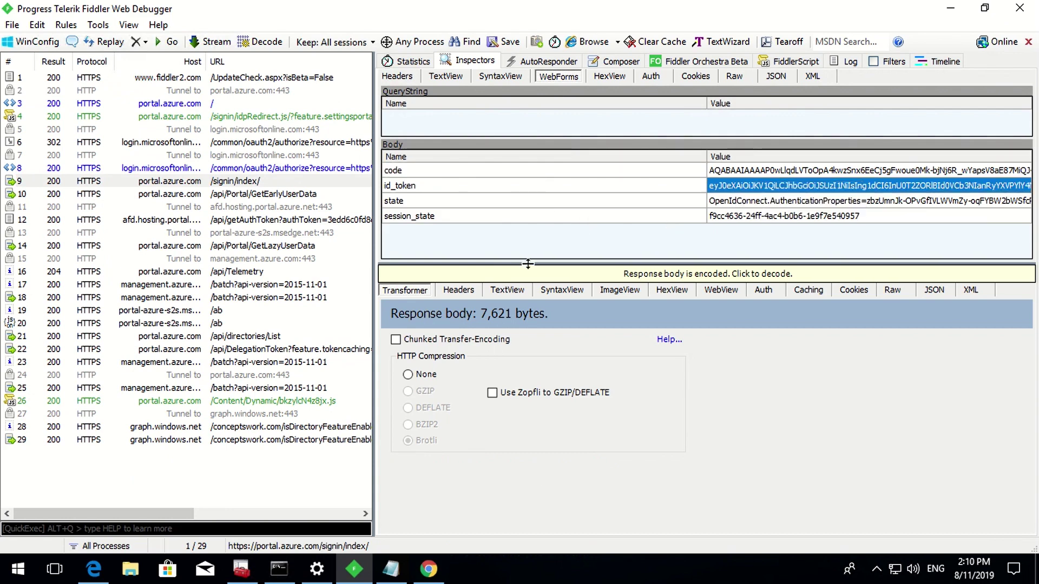
left_click(428, 569)
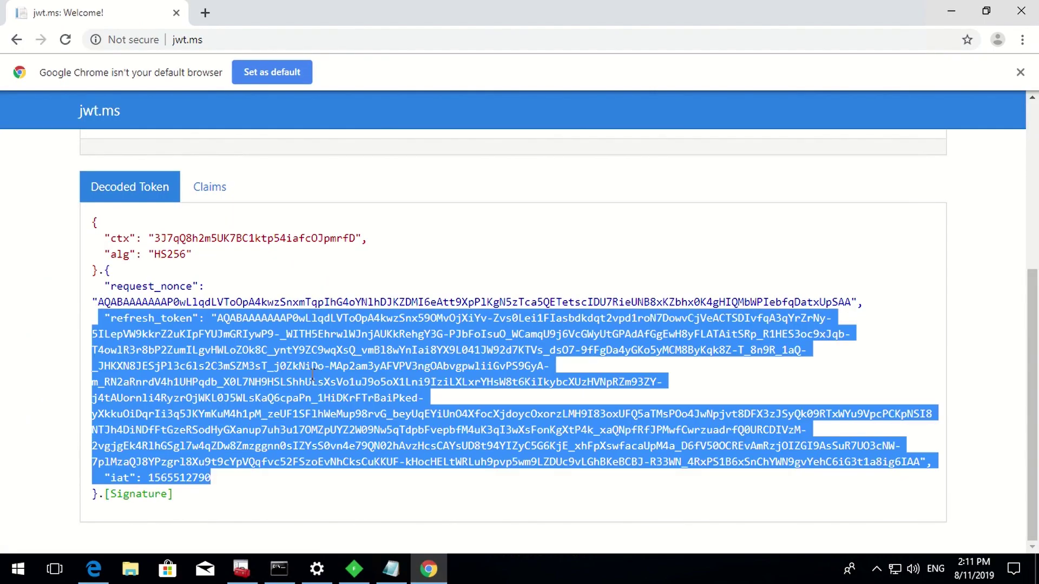
- Replace the jwt.ms token with the id_token, highlight claims onprem_sid through uti, and close Chrome
scroll(314, 358, "up", 5)
left_click(245, 302)
key("ctrl+a")
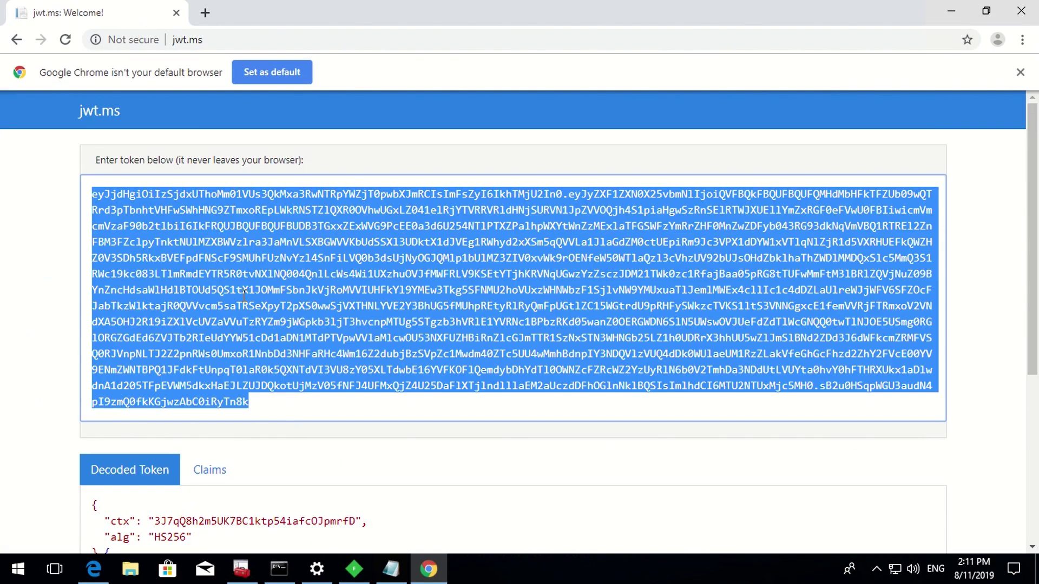
key("ctrl+v")
scroll(244, 298, "down", 5)
scroll(543, 367, "up", 1)
scroll(543, 366, "down", 2)
left_click_drag(357, 493, 81, 372)
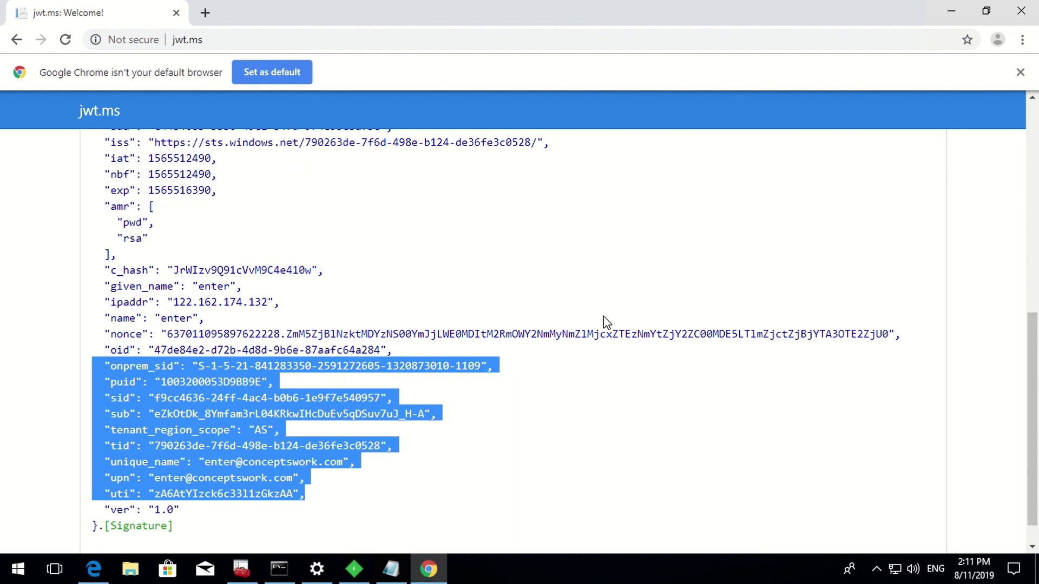
left_click(175, 14)
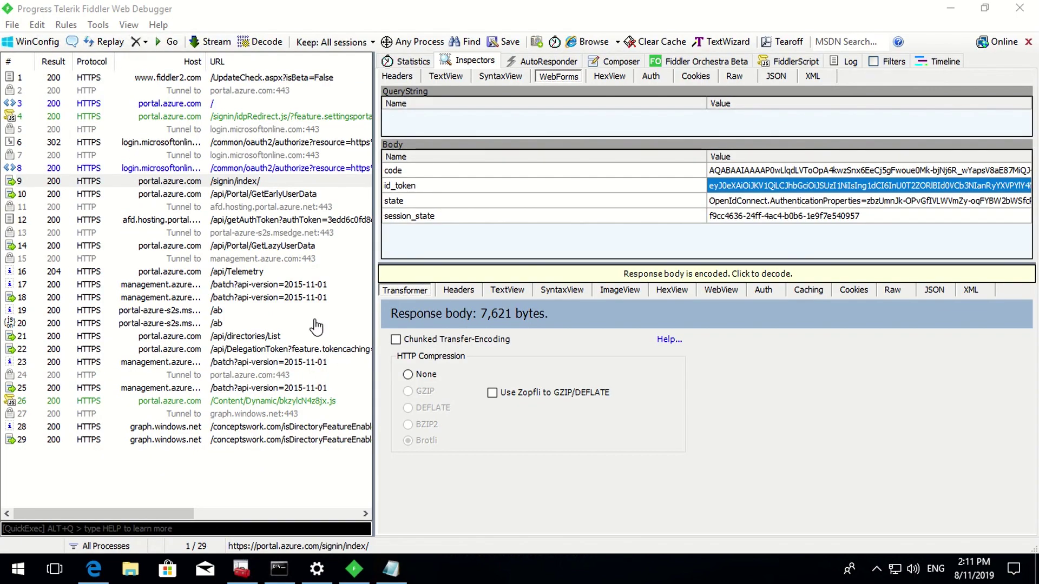
- Close Fiddler and the Notepad window holding the AADSSO token notes
left_click(1021, 8)
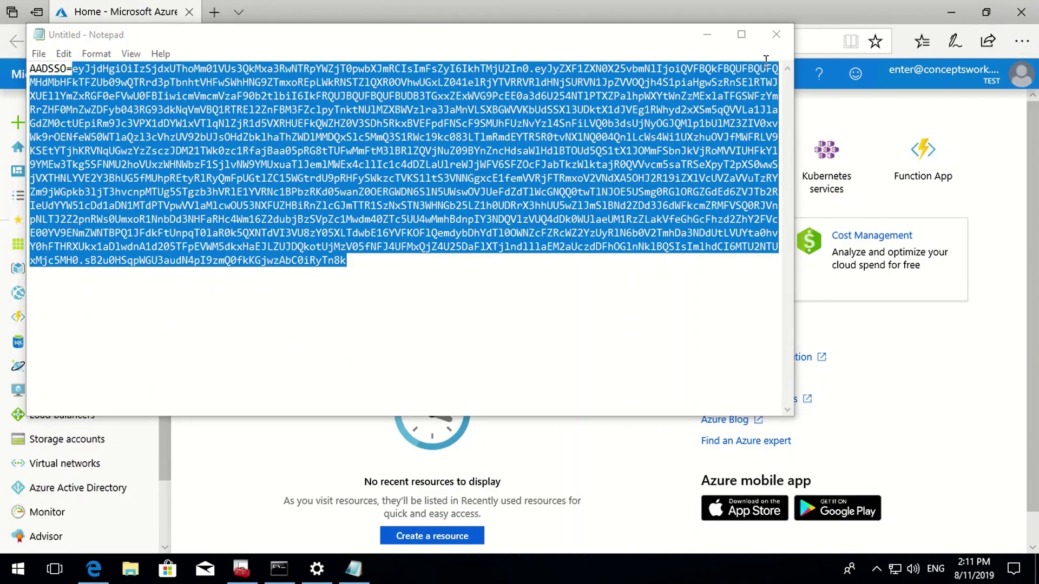
left_click(776, 34)
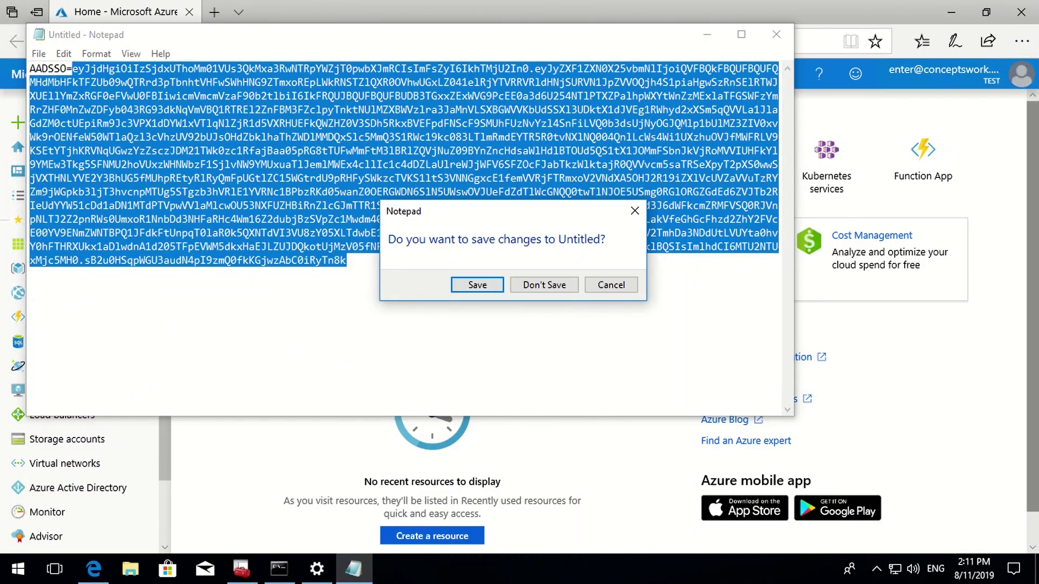
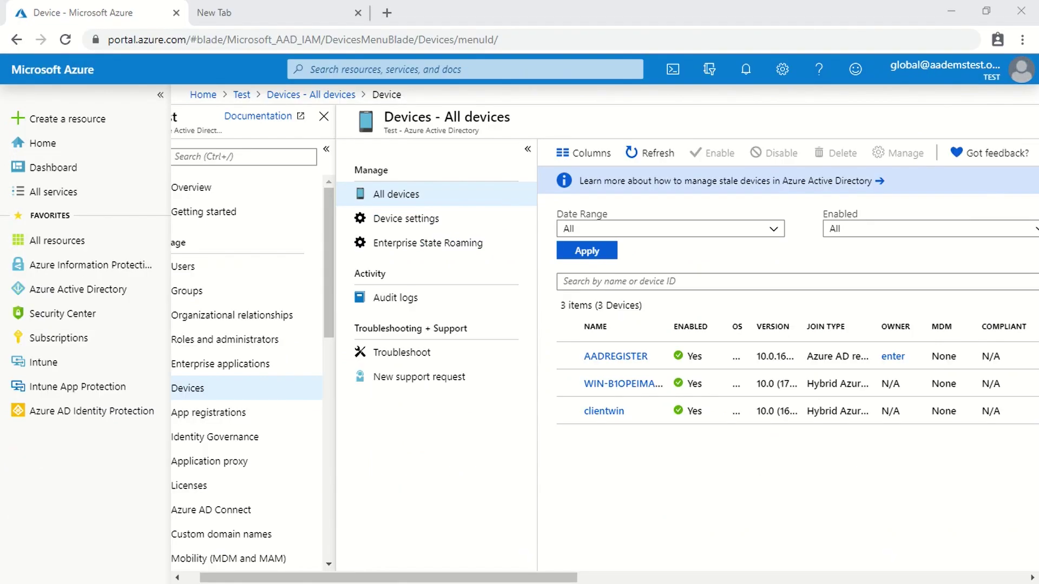
- Open the AADREGISTER device from the All devices list and disable it
left_click(615, 357)
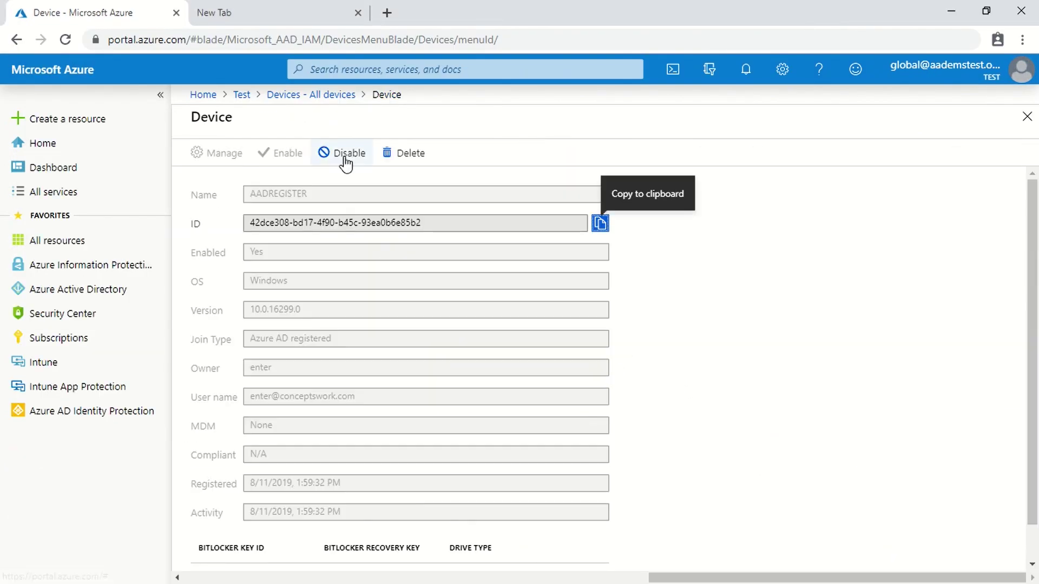
left_click(341, 153)
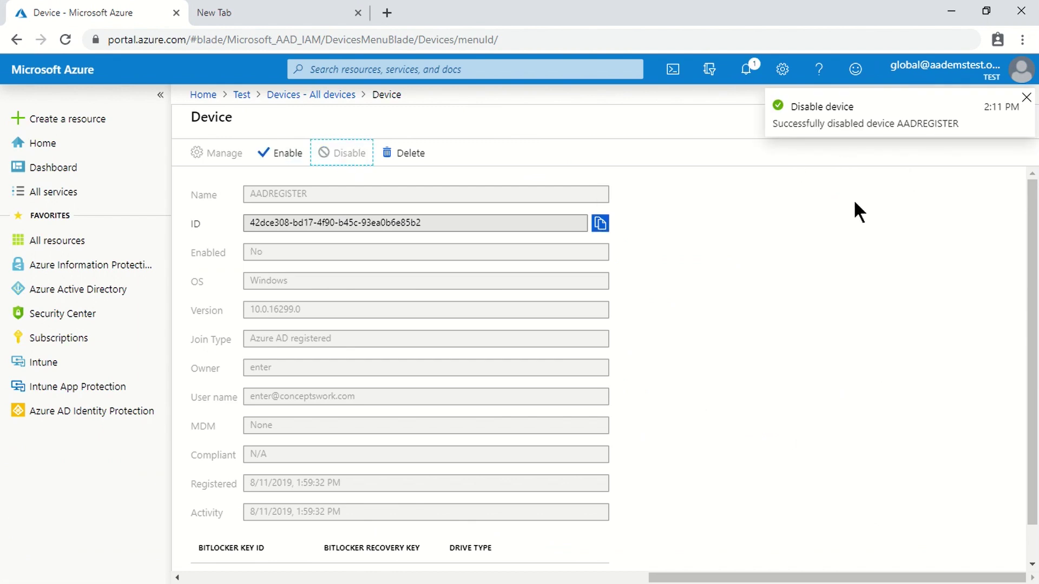
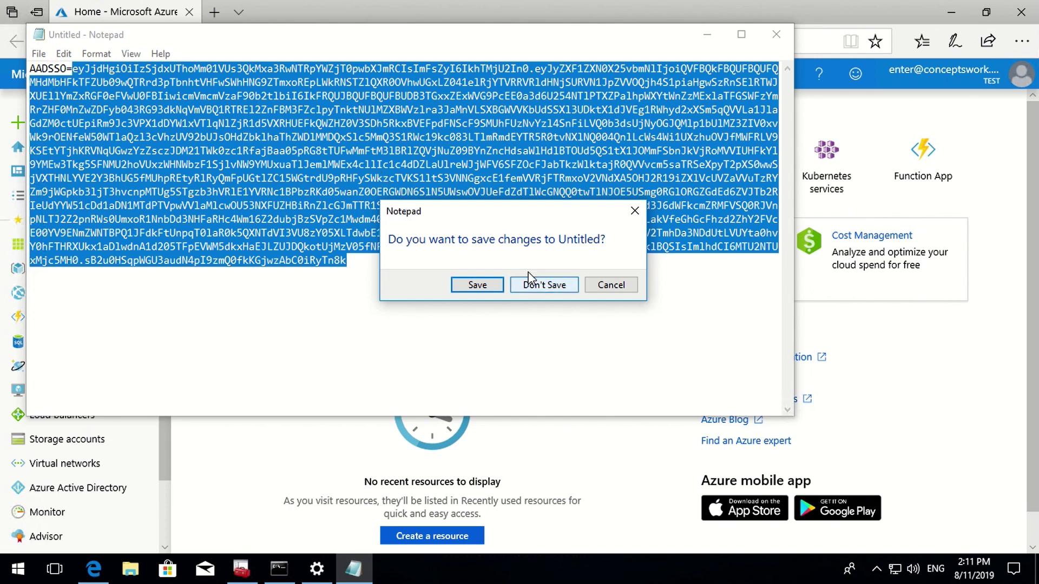
- Close Edge, Command Prompt and the certificates console without saving its settings, then relaunch Edge
left_click(1033, 14)
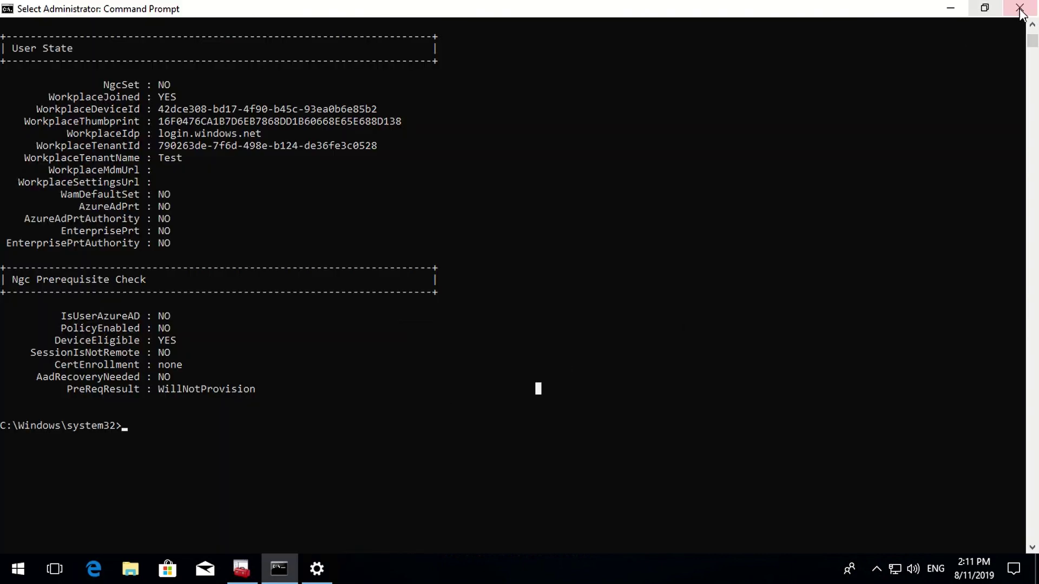
left_click(1020, 11)
left_click(1019, 9)
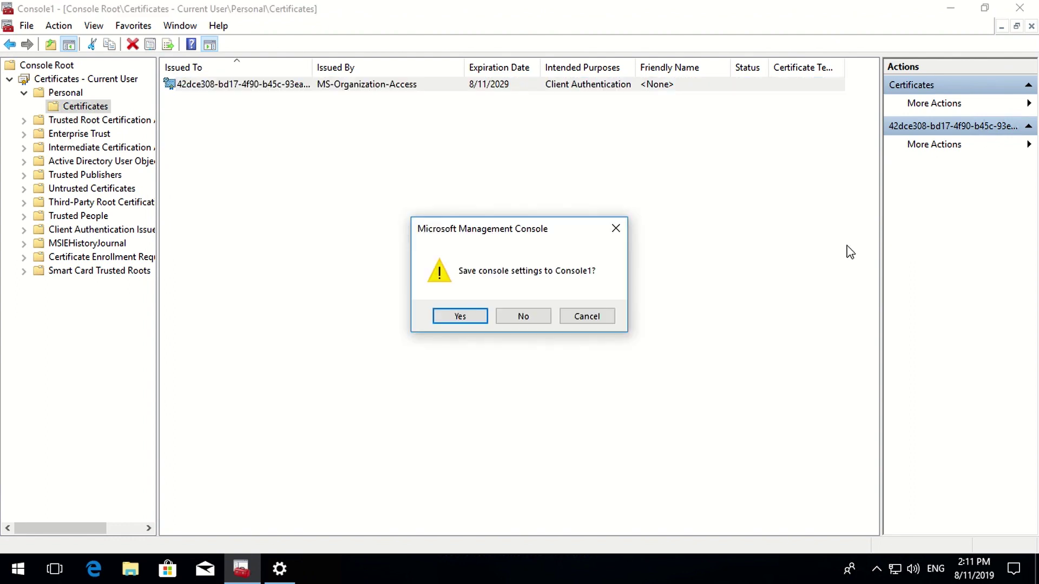
left_click(521, 317)
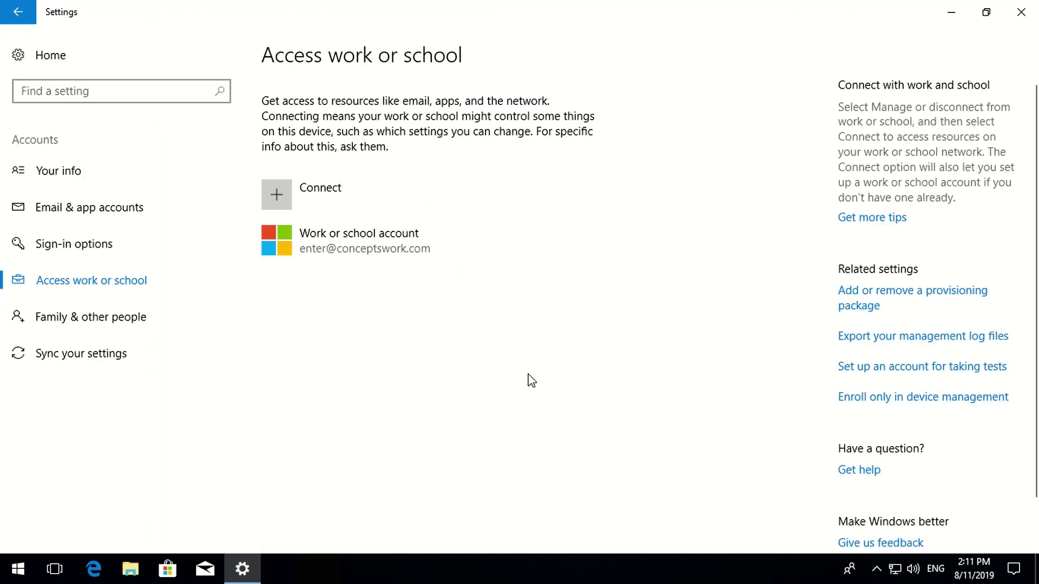
left_click(106, 569)
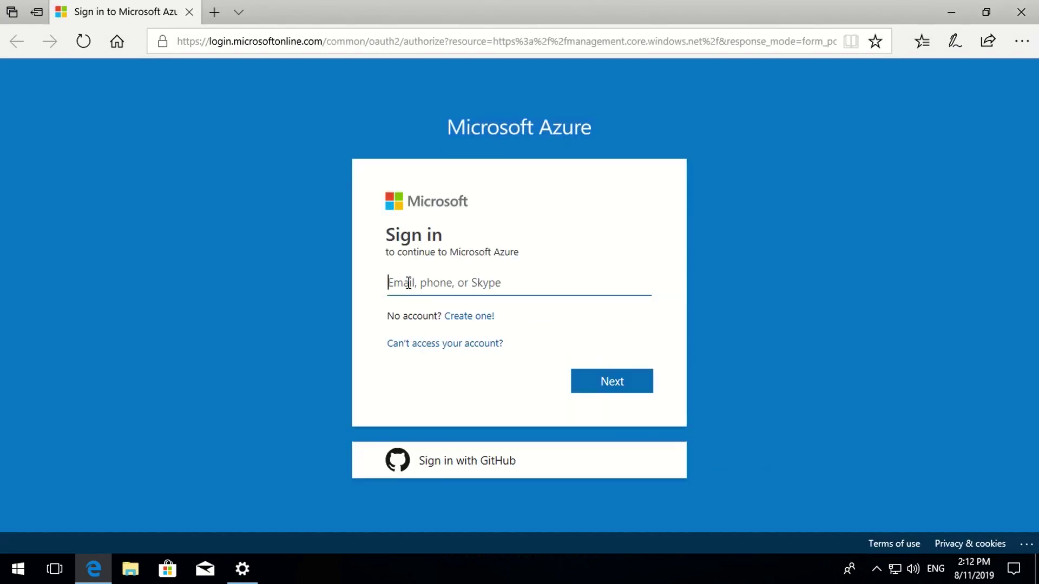
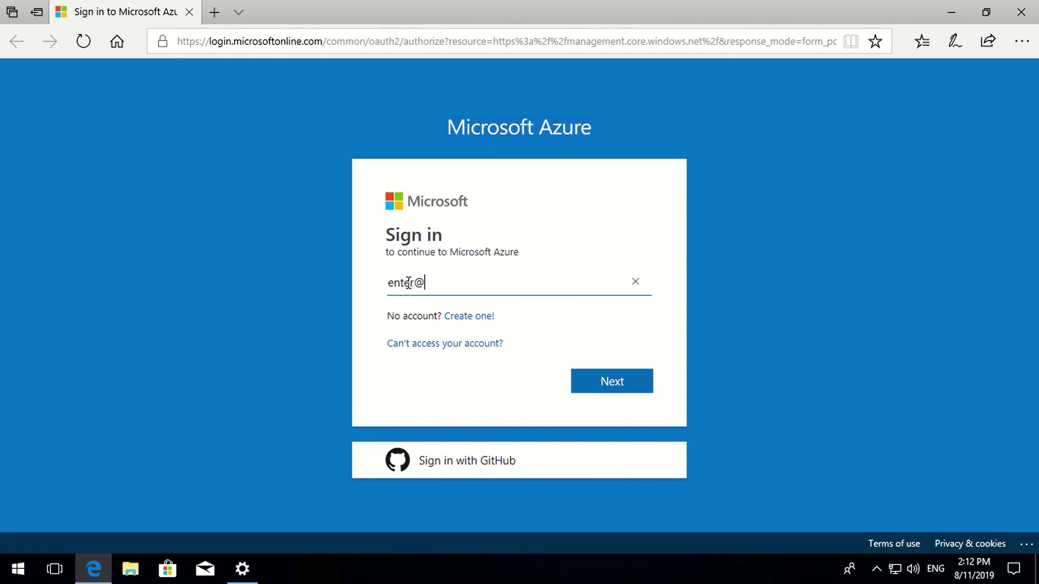
- Sign in with the work account e-mail and password, and choose Yes to stay signed in
key("Return")
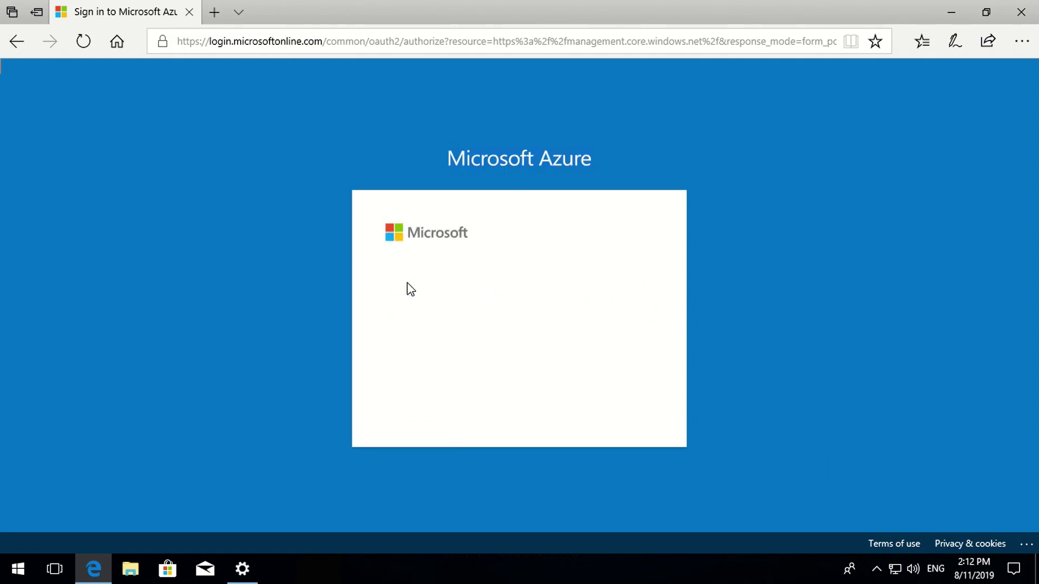
type("••••••")
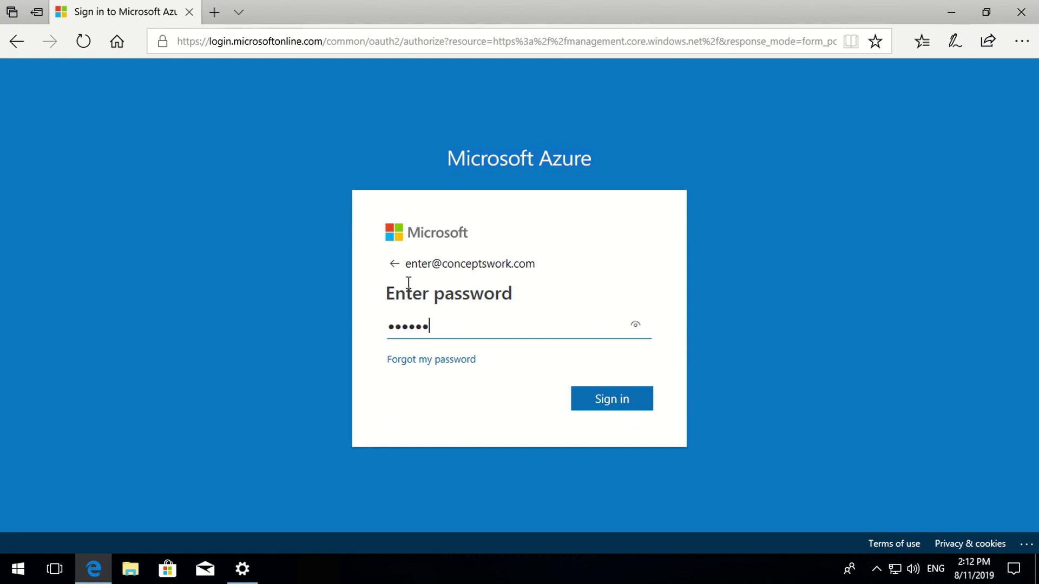
key("Return")
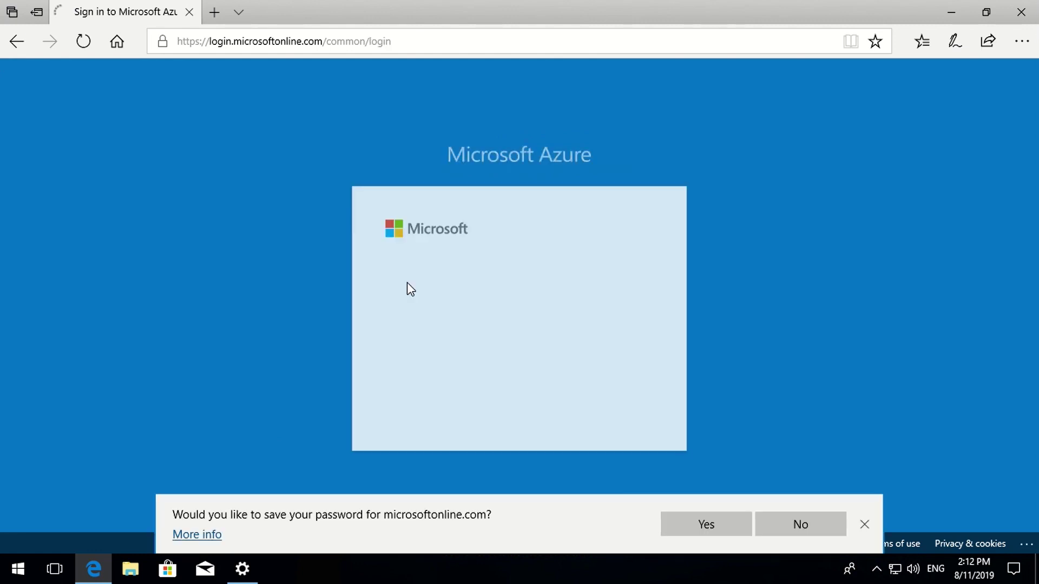
left_click(612, 407)
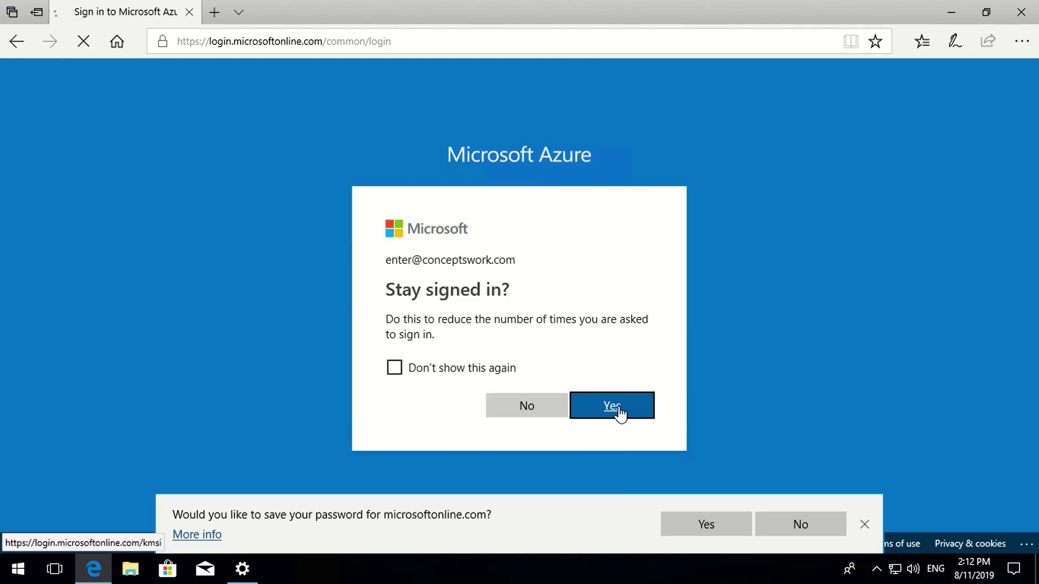